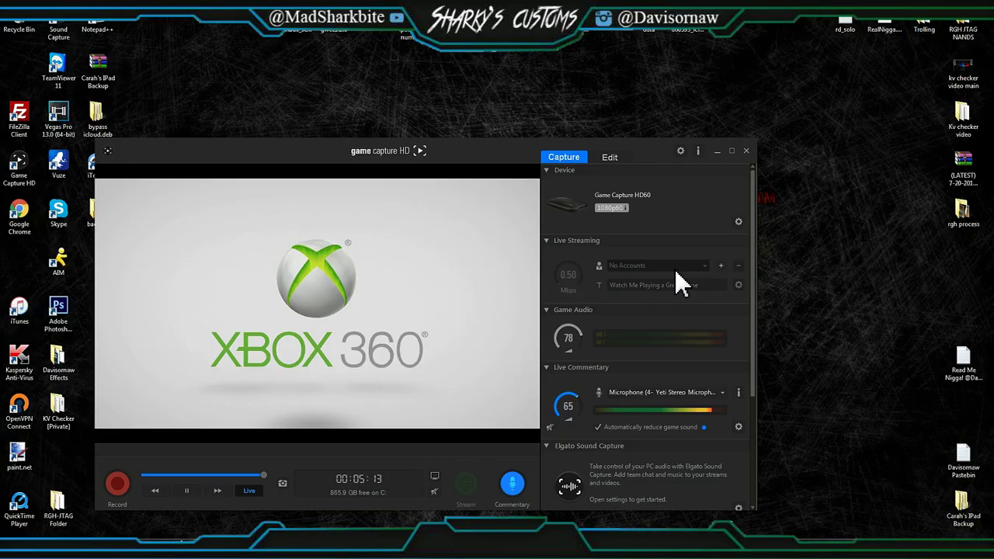
Lower the Elgato capture window and shift the How to install folder slightly right
drag(710, 162, 710, 511)
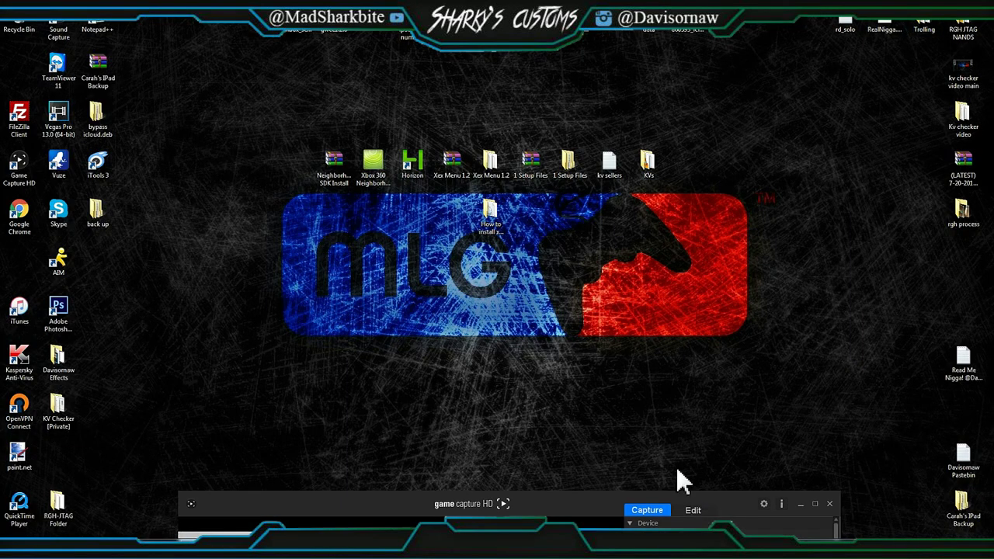
click(498, 213)
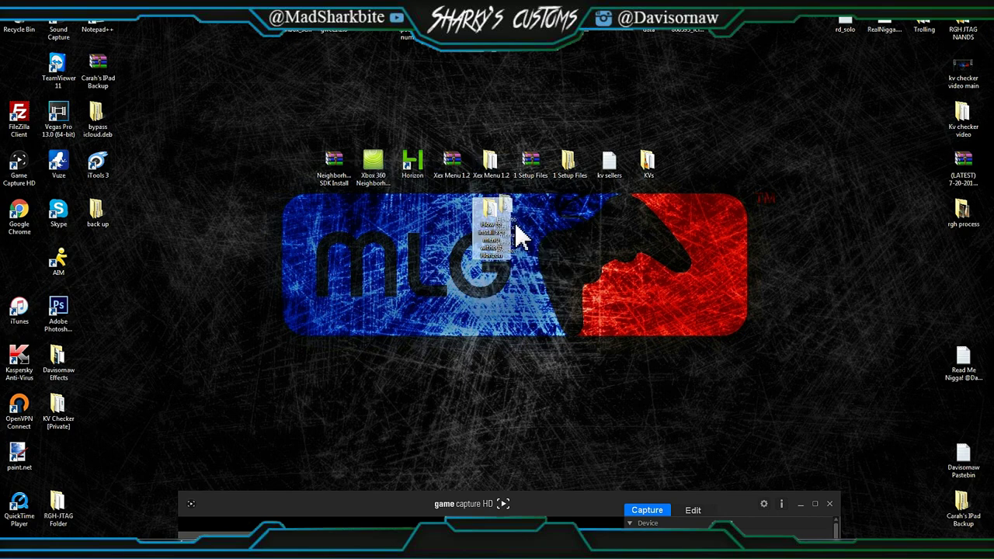
mouse_move(520, 238)
mouse_down()
mouse_move(493, 240)
mouse_move(554, 240)
mouse_up()
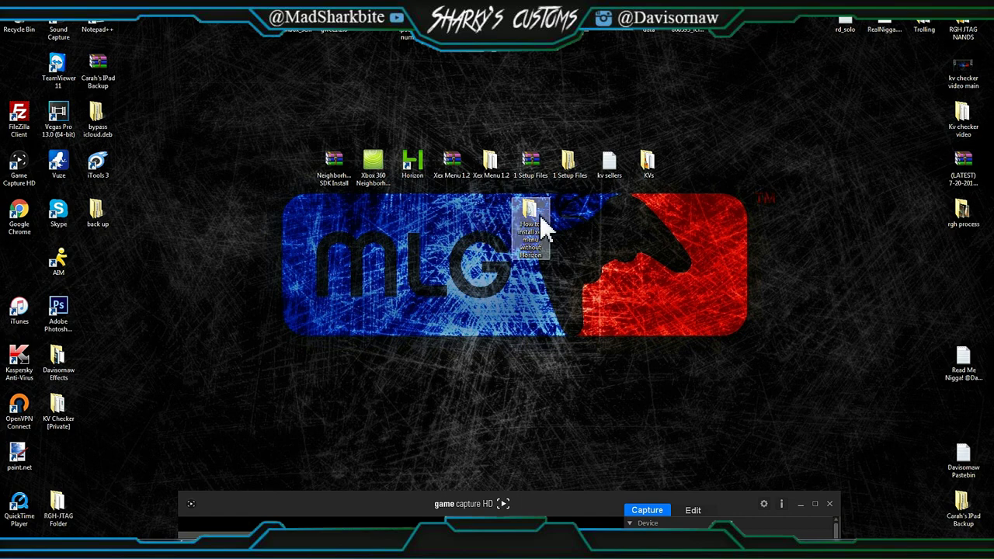
Open the 'How to install xex menu without Horizon' folder, peek into C0DE9999, select all three items, then hide the window
double_click(528, 222)
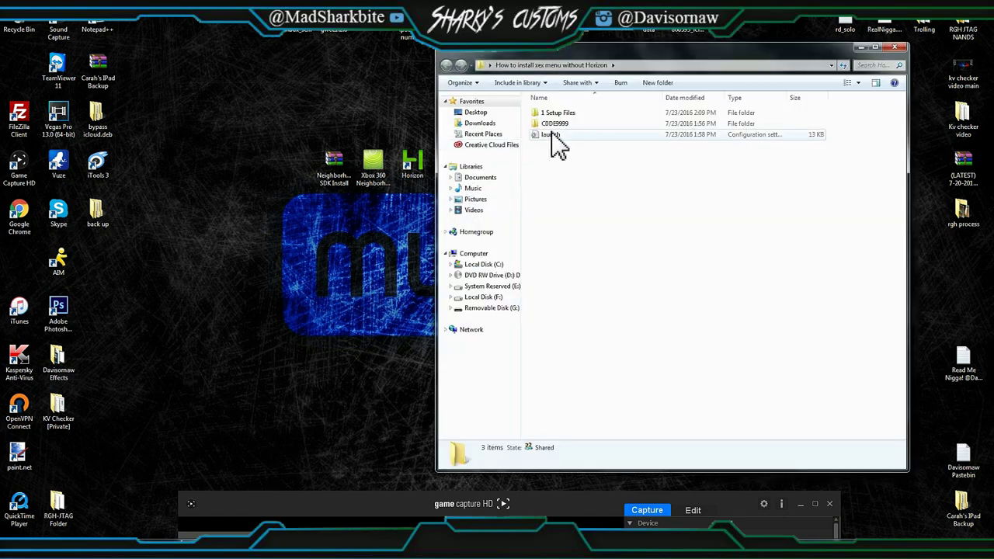
click(560, 125)
double_click(562, 127)
key(BackSpace)
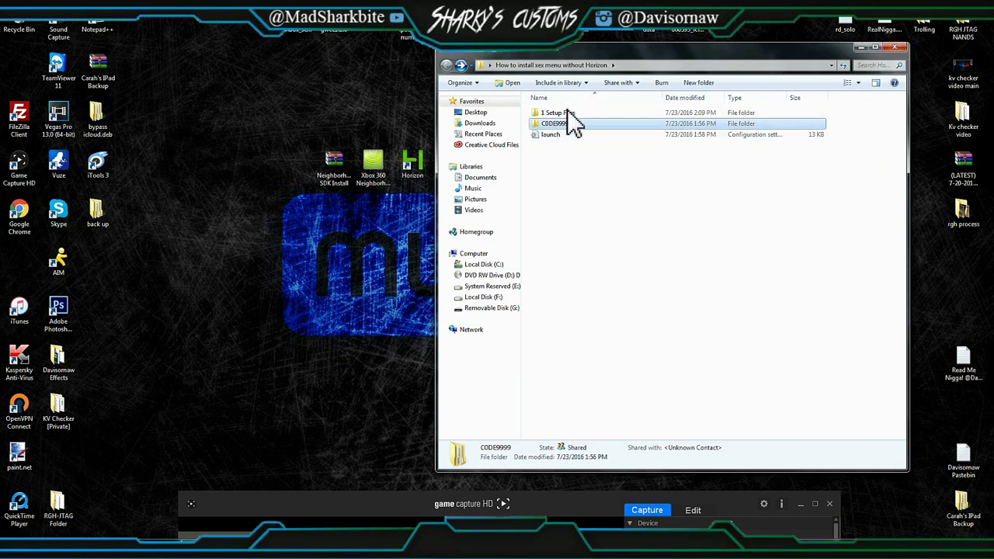
drag(555, 155, 566, 118)
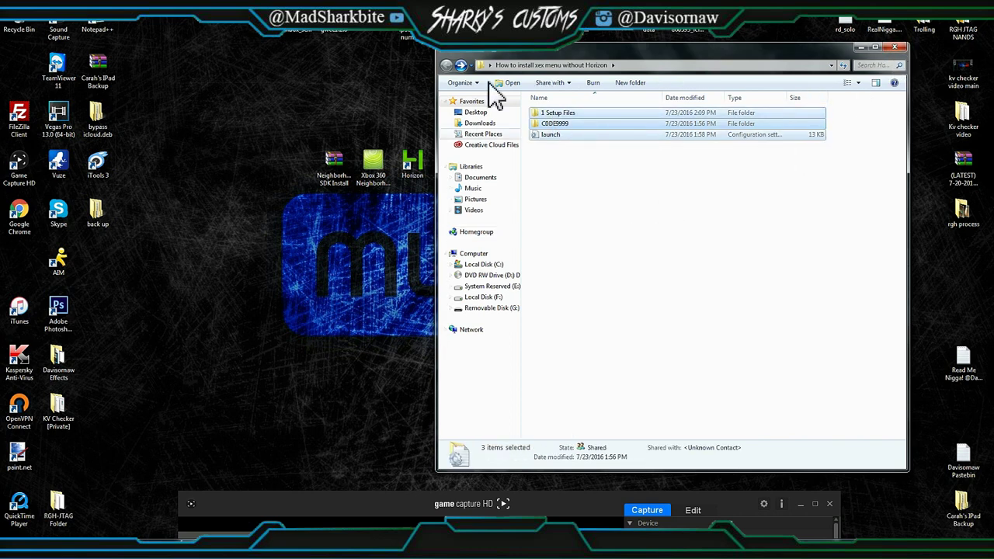
drag(614, 56, 746, 59)
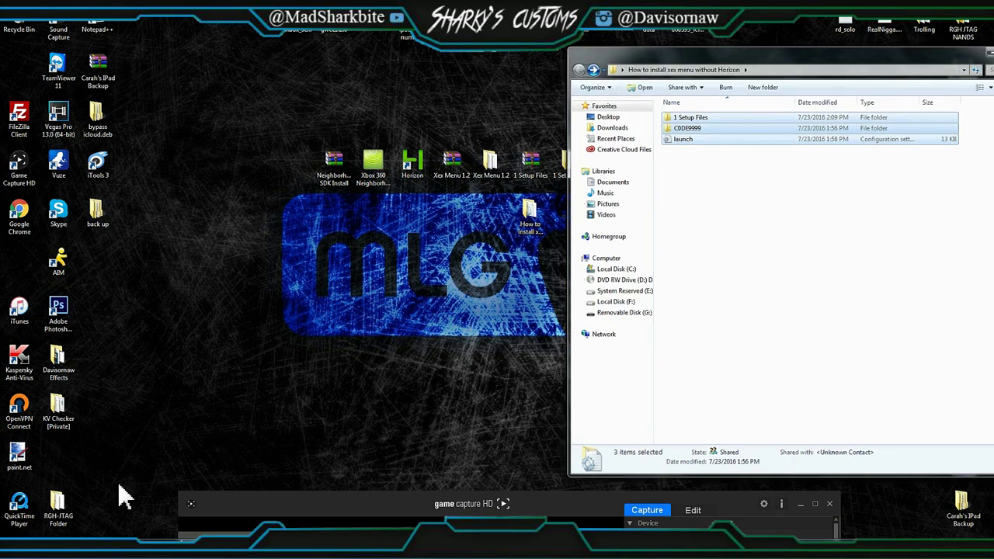
key(alt+F4)
Open Removable Disk (G:) in a new Explorer window and arrange it beside the install folder window
right_click(86, 548)
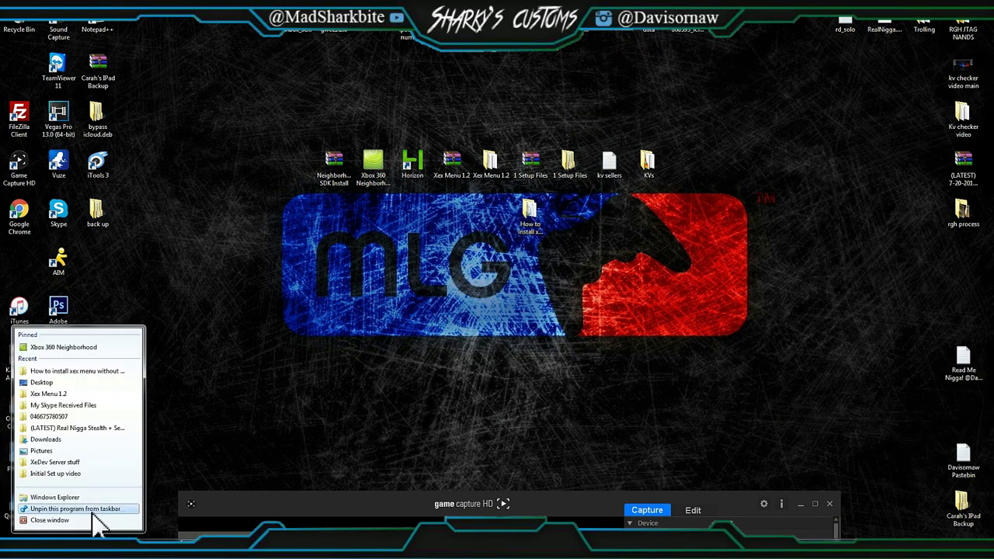
click(66, 498)
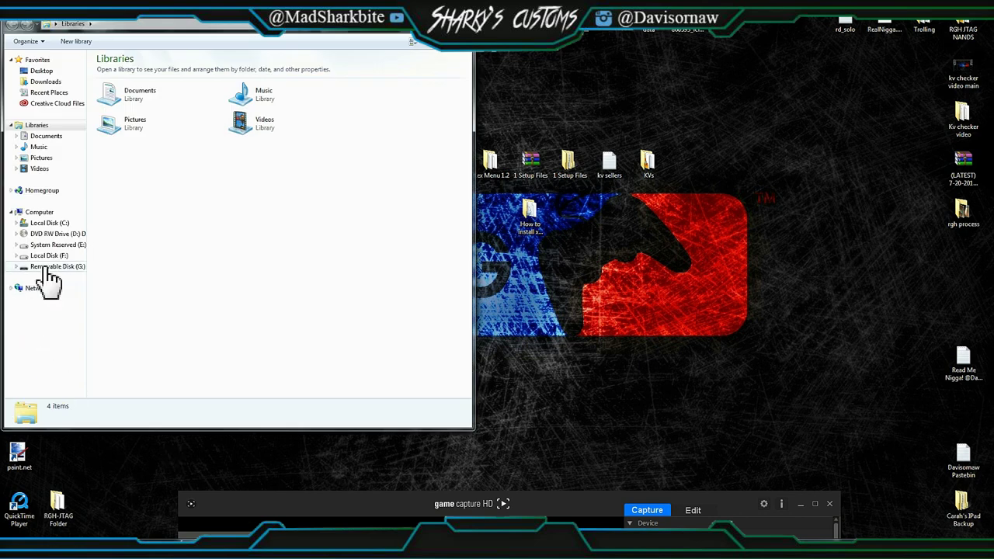
click(47, 267)
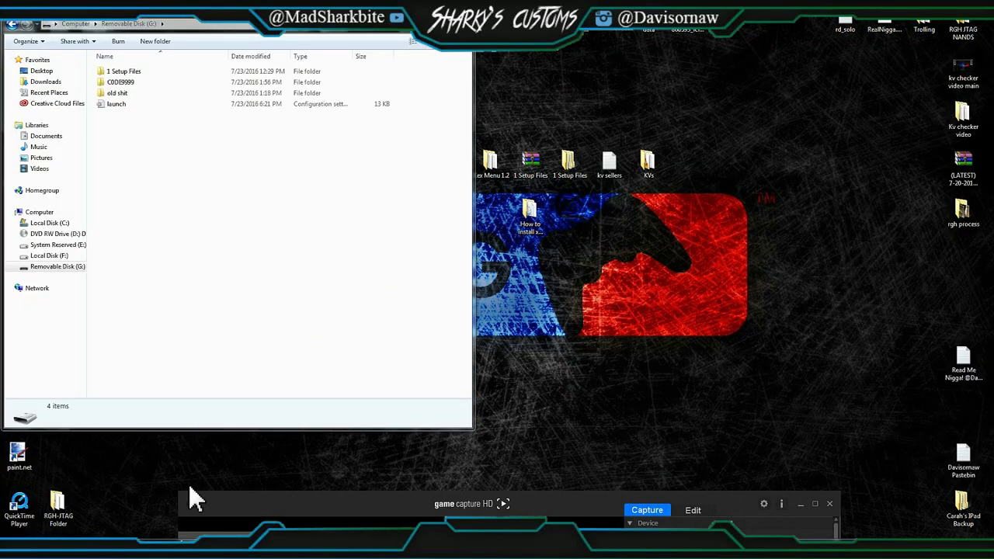
click(68, 505)
click(790, 203)
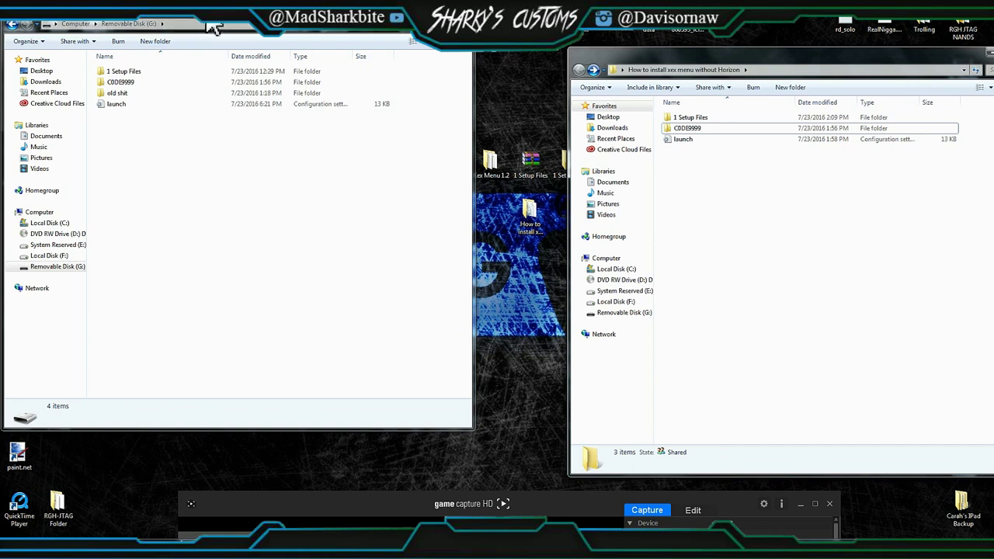
mouse_move(215, 25)
mouse_down()
mouse_move(327, 45)
mouse_move(262, 40)
mouse_move(272, 47)
mouse_up()
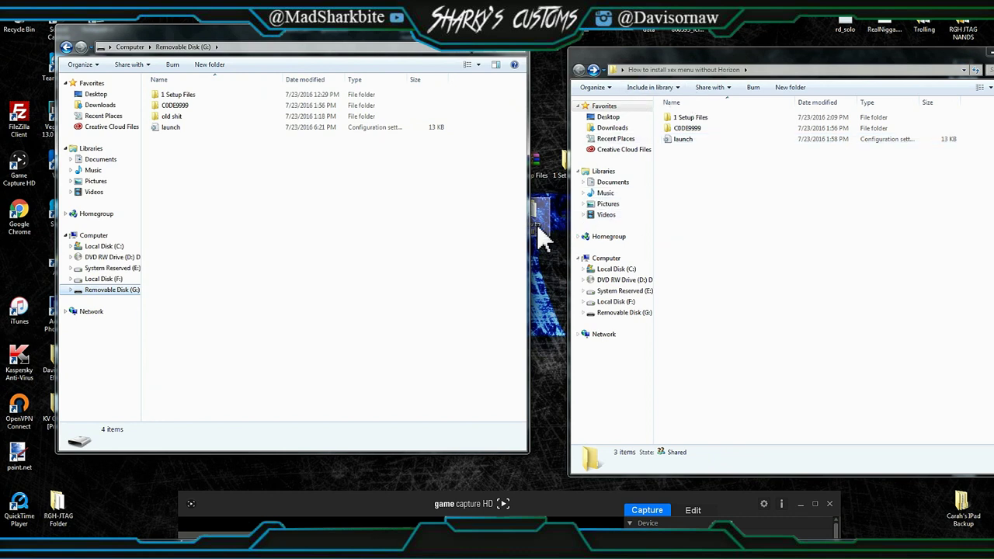
mouse_move(432, 58)
mouse_down()
mouse_move(366, 55)
mouse_move(371, 66)
mouse_up()
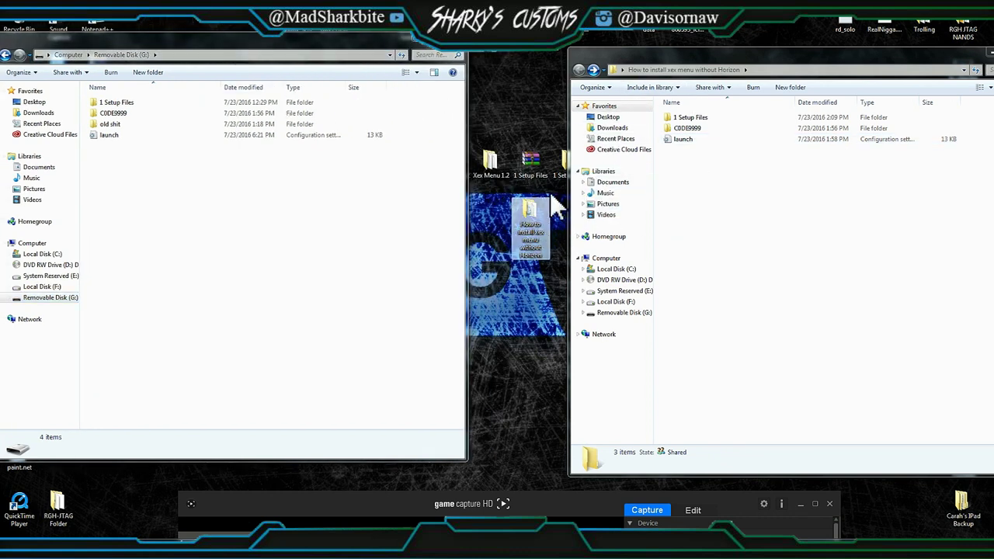
Select the three install-folder items and drag them toward the G: window without copying anything
mouse_move(710, 58)
mouse_down()
mouse_move(682, 62)
mouse_move(685, 53)
mouse_up()
drag(666, 178, 662, 115)
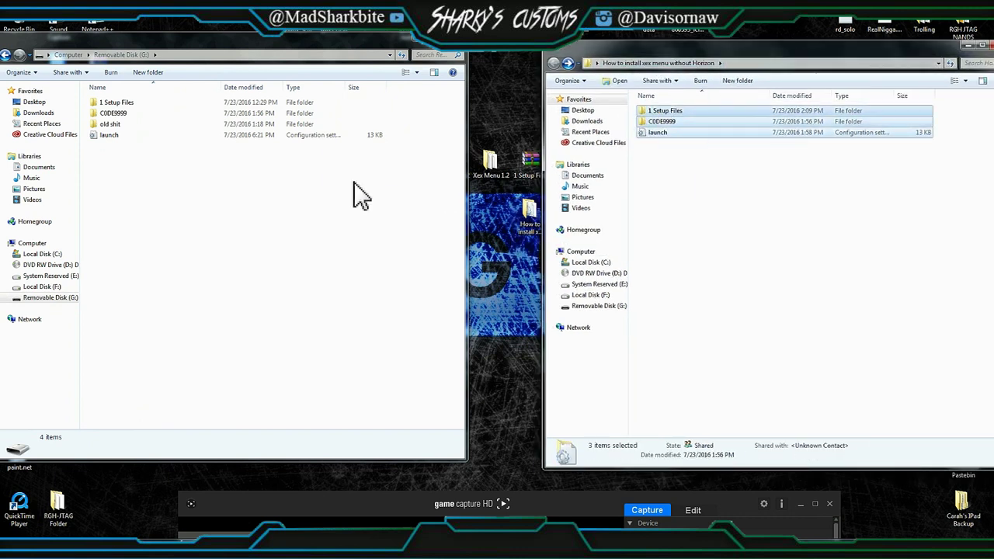
mouse_move(360, 196)
mouse_down()
mouse_move(379, 181)
mouse_move(651, 145)
mouse_up()
Place the desktop How to install folder directly under the Xex Menu 1.2 icon
click(637, 222)
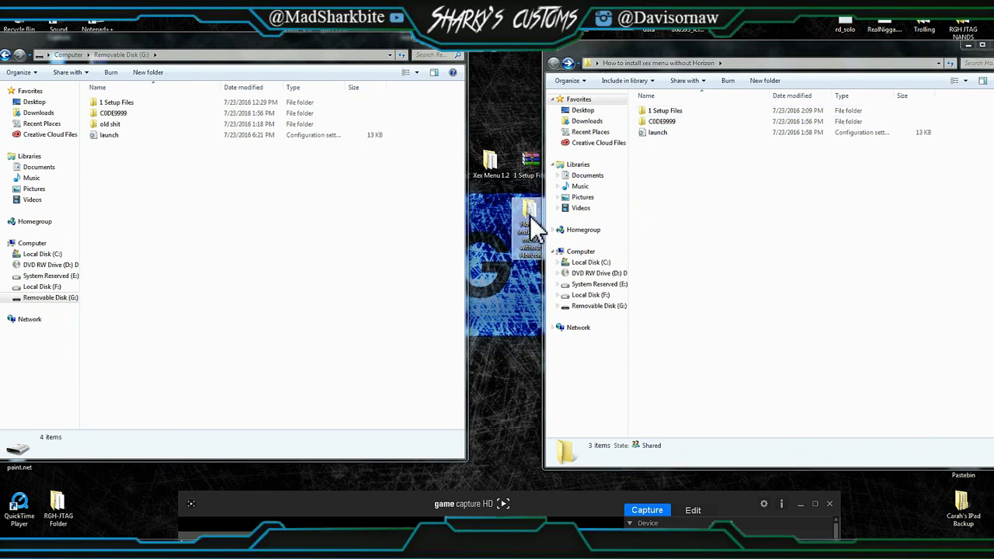
mouse_move(530, 226)
mouse_down()
mouse_move(568, 224)
mouse_move(345, 195)
mouse_move(519, 233)
mouse_move(533, 222)
mouse_move(517, 223)
mouse_up()
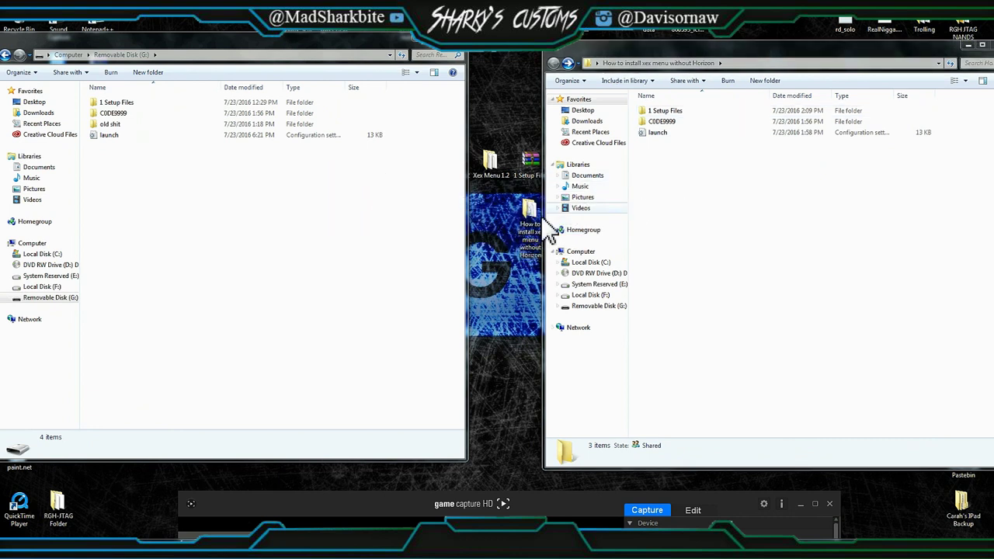
mouse_move(714, 163)
mouse_down()
mouse_move(674, 109)
mouse_move(725, 155)
mouse_move(458, 155)
mouse_move(697, 149)
mouse_up()
click(530, 222)
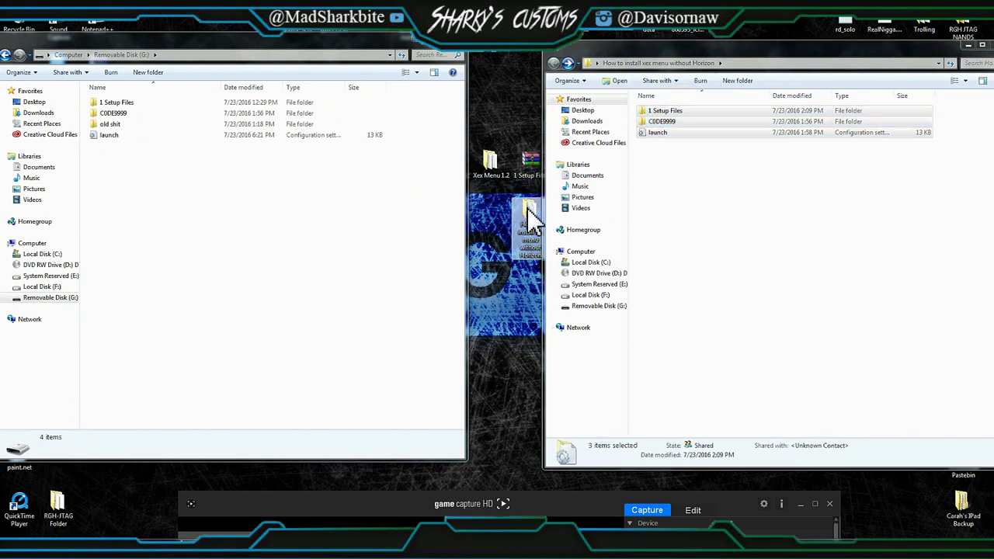
drag(536, 220, 505, 222)
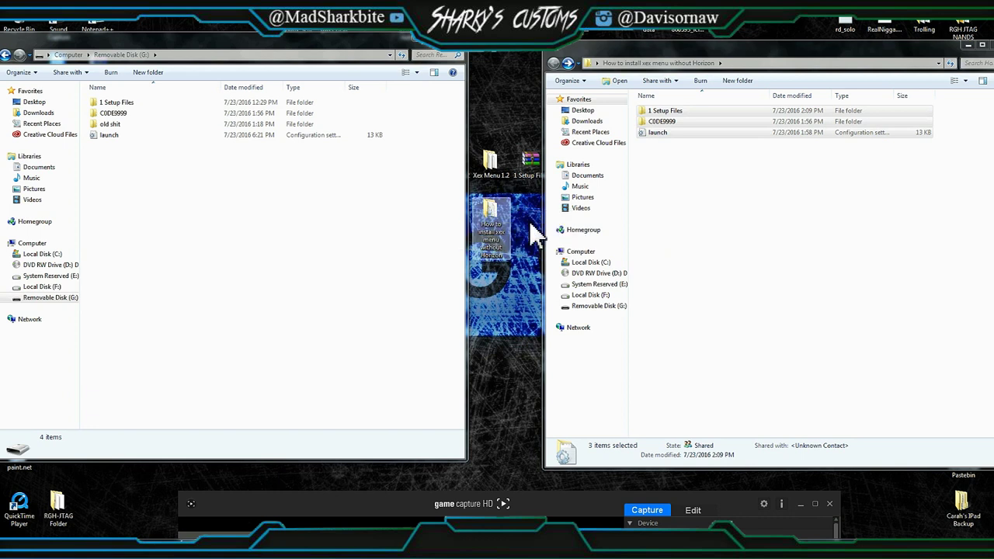
right_click(497, 219)
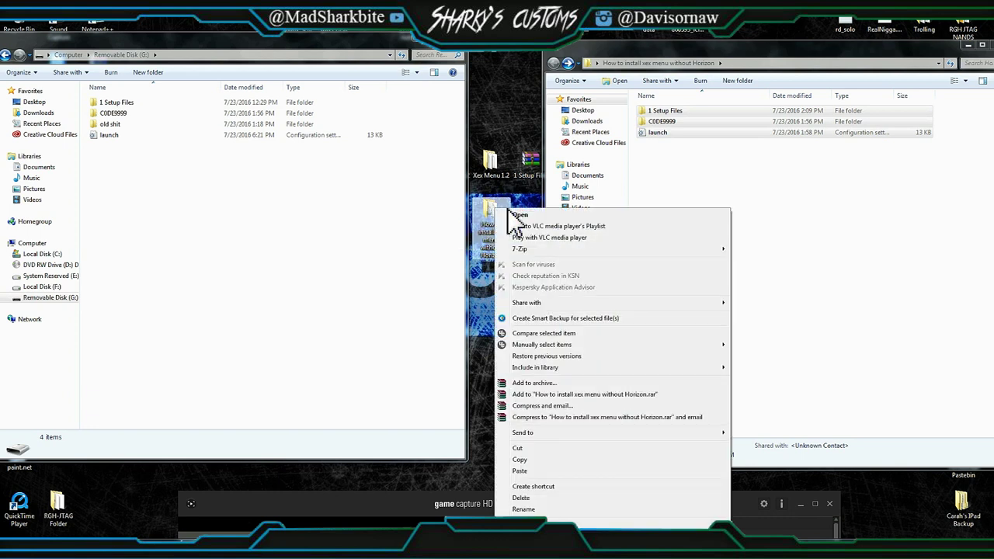
click(532, 210)
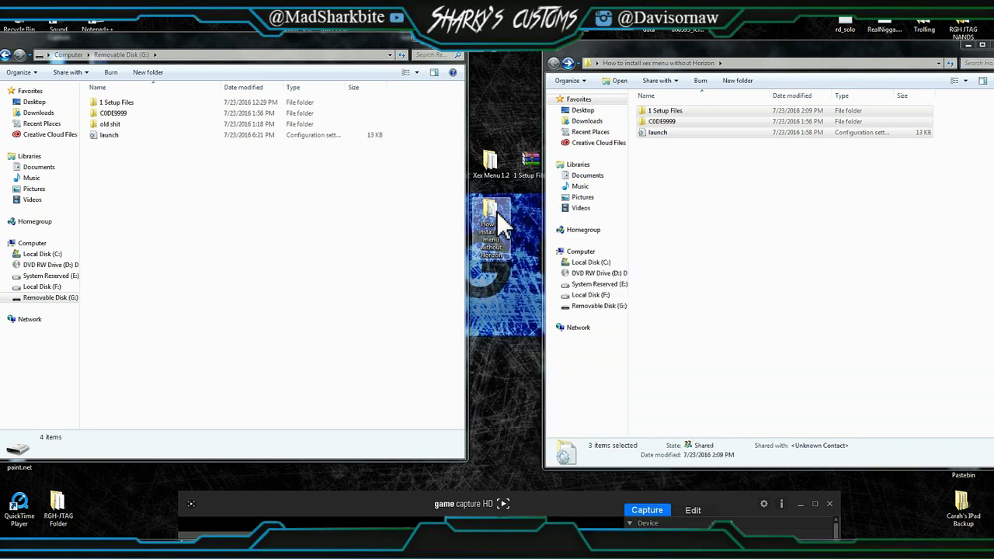
right_click(526, 165)
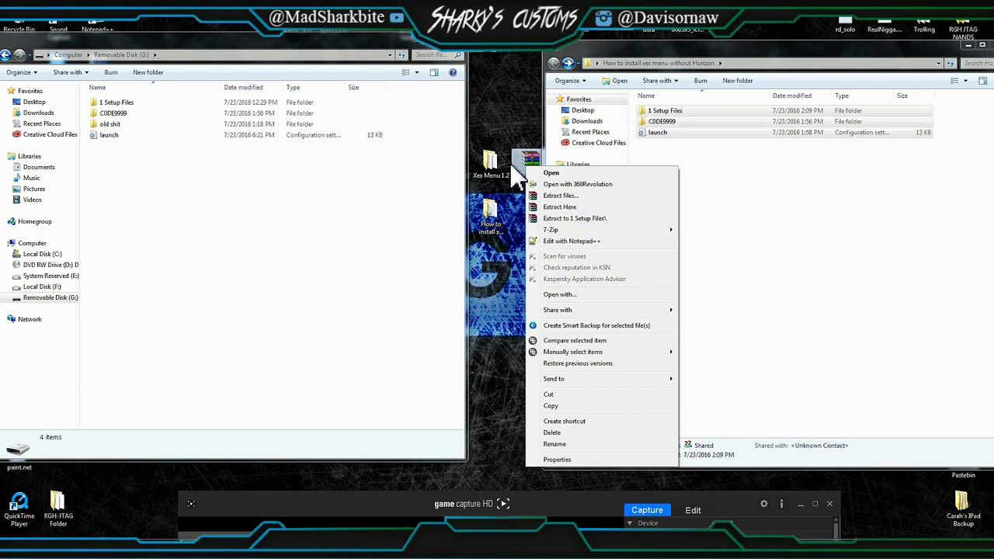
click(525, 207)
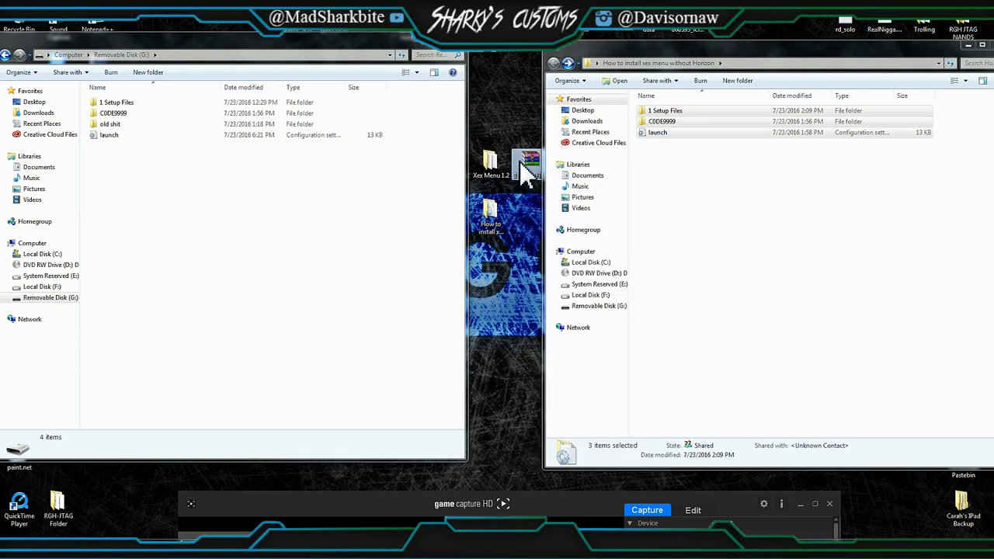
right_click(517, 210)
click(507, 208)
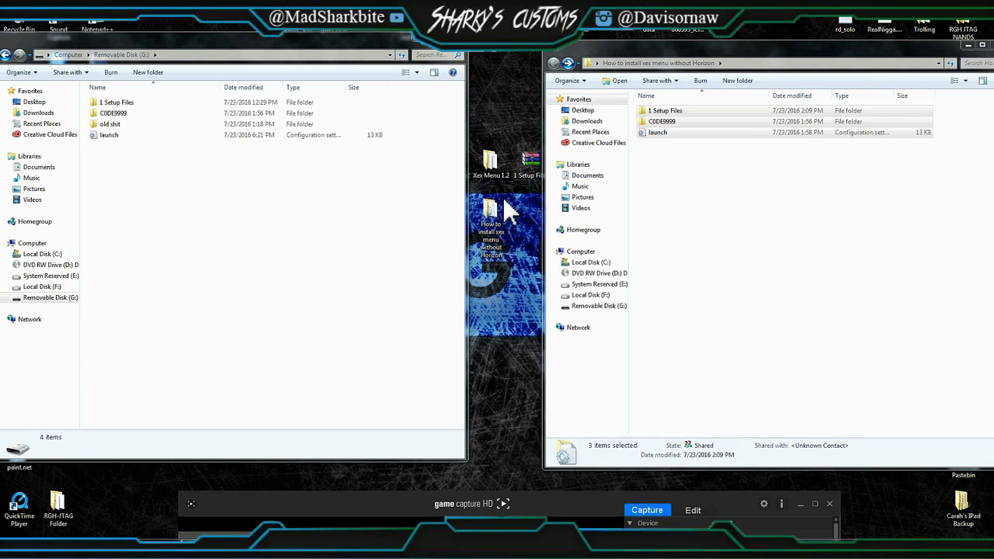
mouse_move(664, 121)
mouse_down()
mouse_move(666, 129)
mouse_move(312, 175)
mouse_move(676, 132)
mouse_move(710, 199)
mouse_up()
click(710, 201)
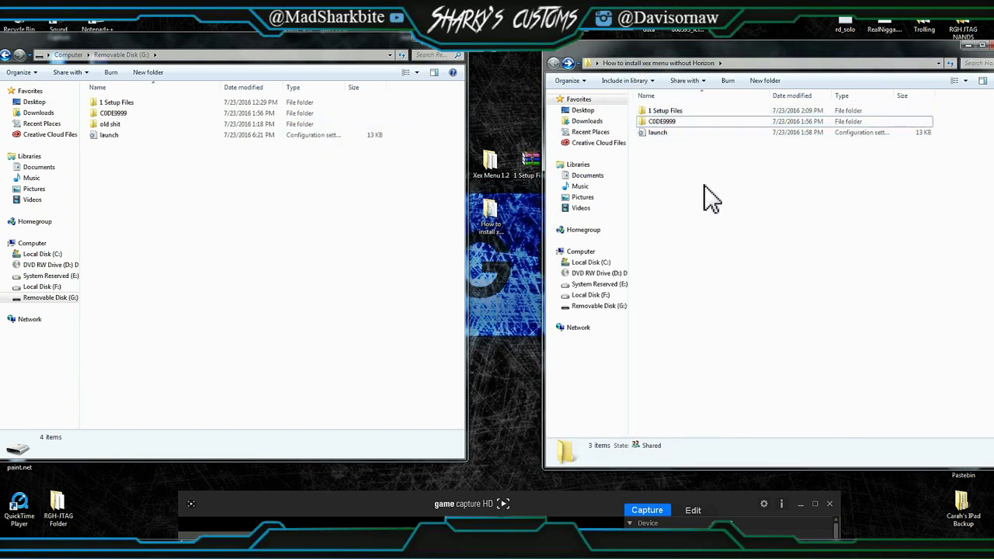
click(457, 51)
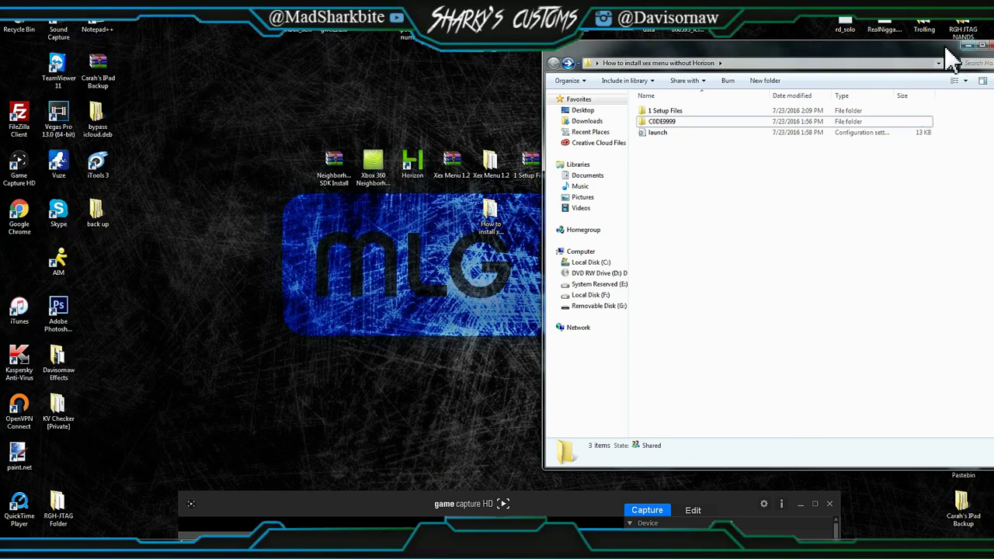
Close the Explorer windows, maximize Game Capture HD and make the console preview fullscreen
click(980, 45)
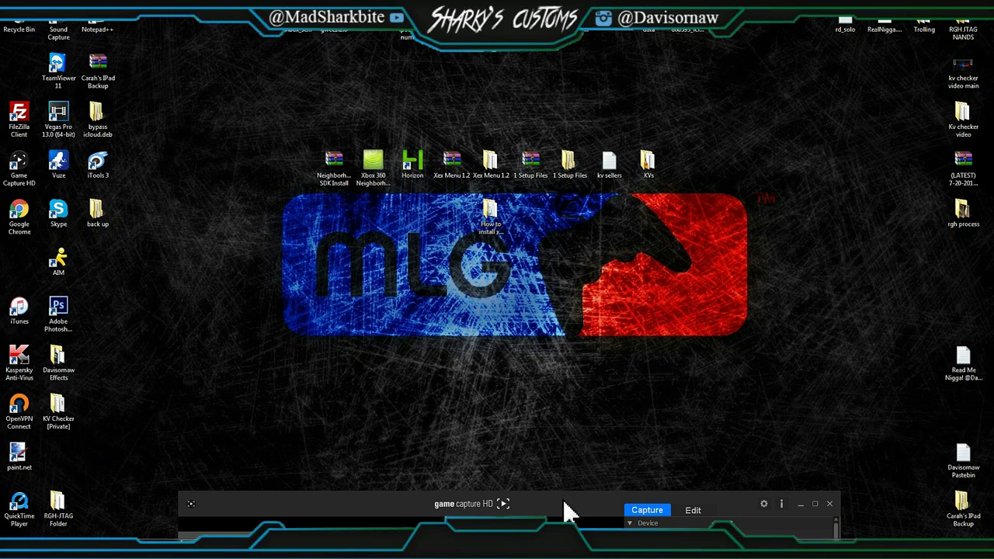
mouse_move(571, 509)
mouse_down()
mouse_move(528, 262)
mouse_move(524, 124)
mouse_move(495, 104)
mouse_up()
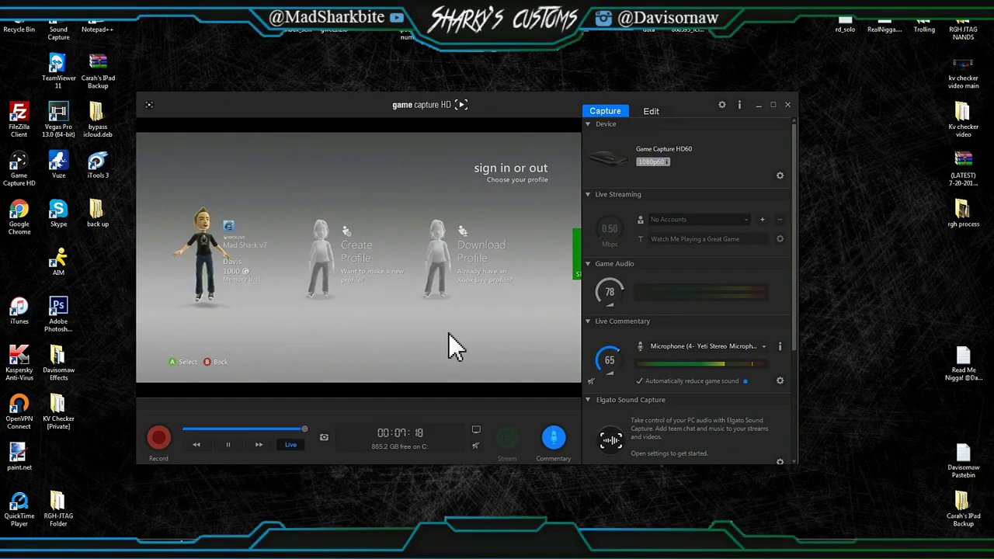
double_click(449, 335)
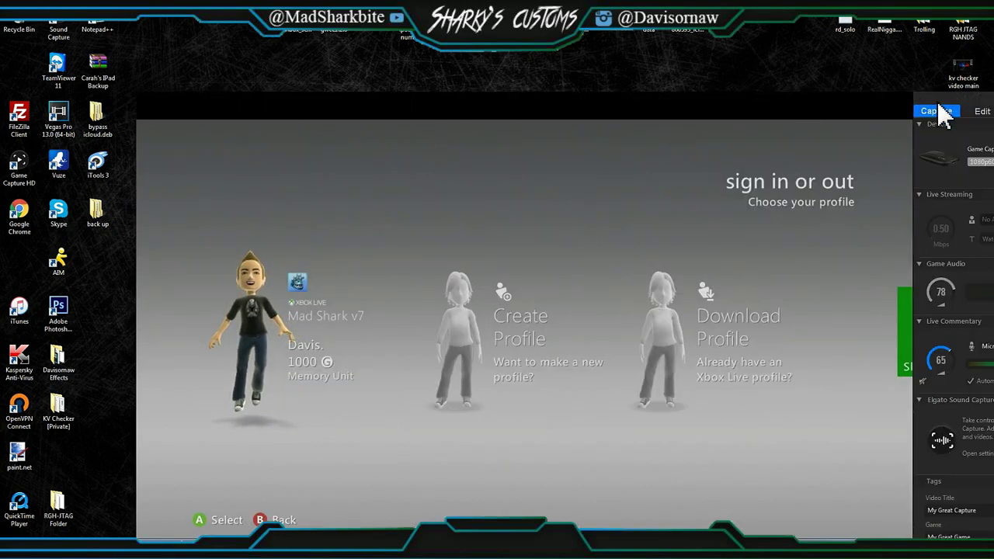
double_click(488, 300)
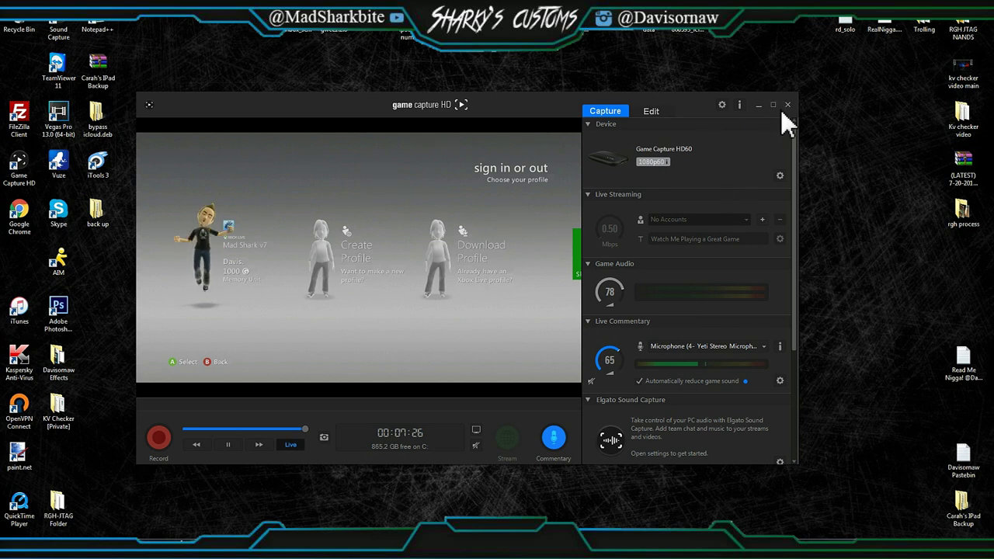
click(773, 106)
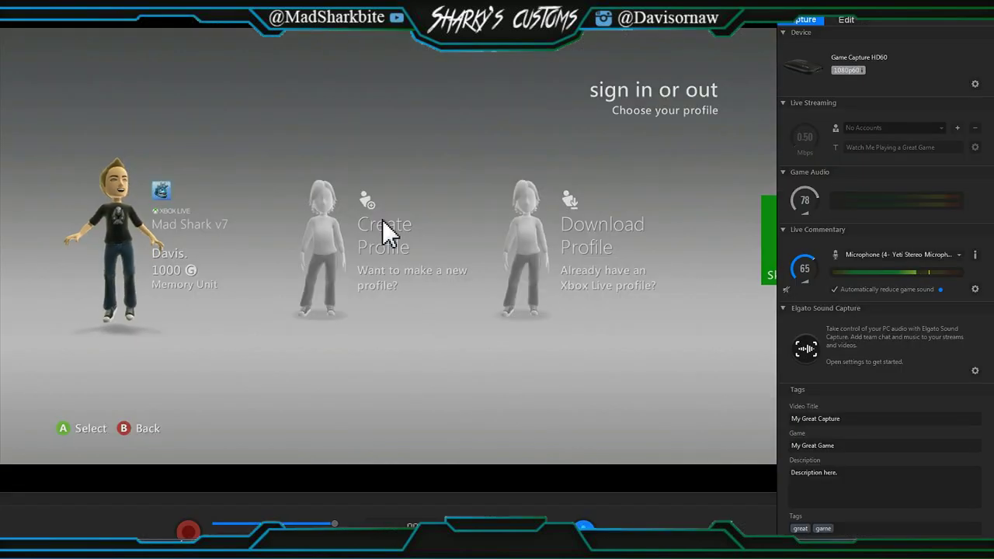
double_click(268, 248)
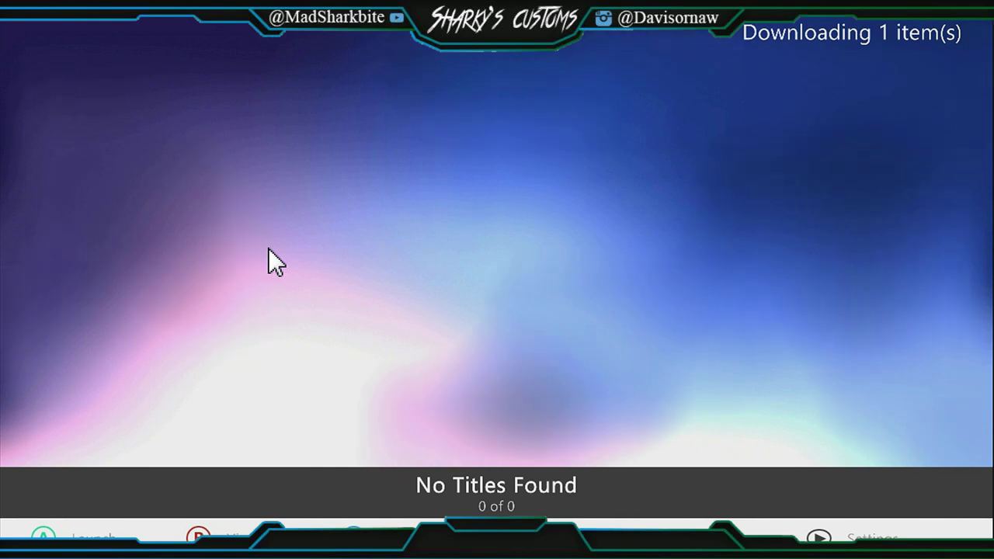
Open Aurora's File Manager from the system panel and enter the Hdd1 drive
key(Escape)
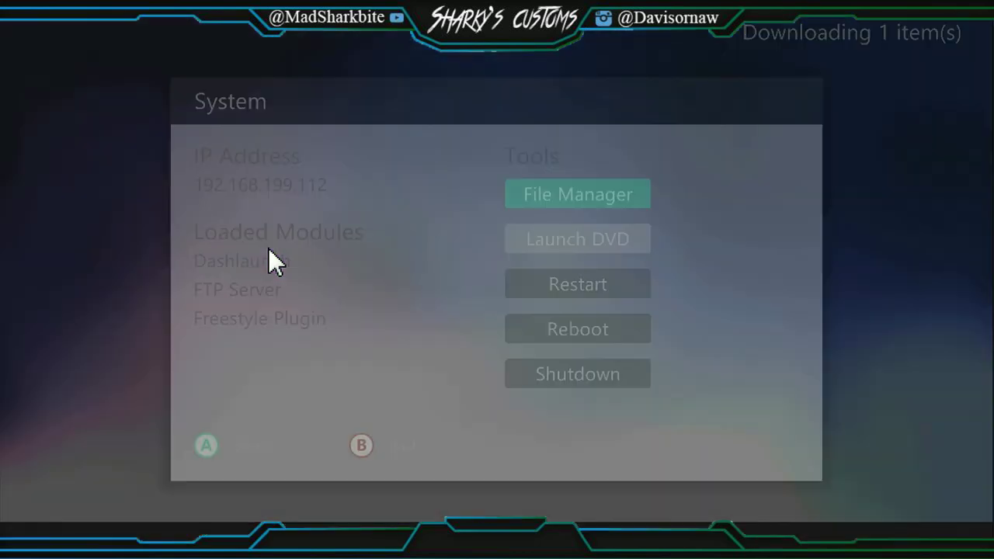
key(Return)
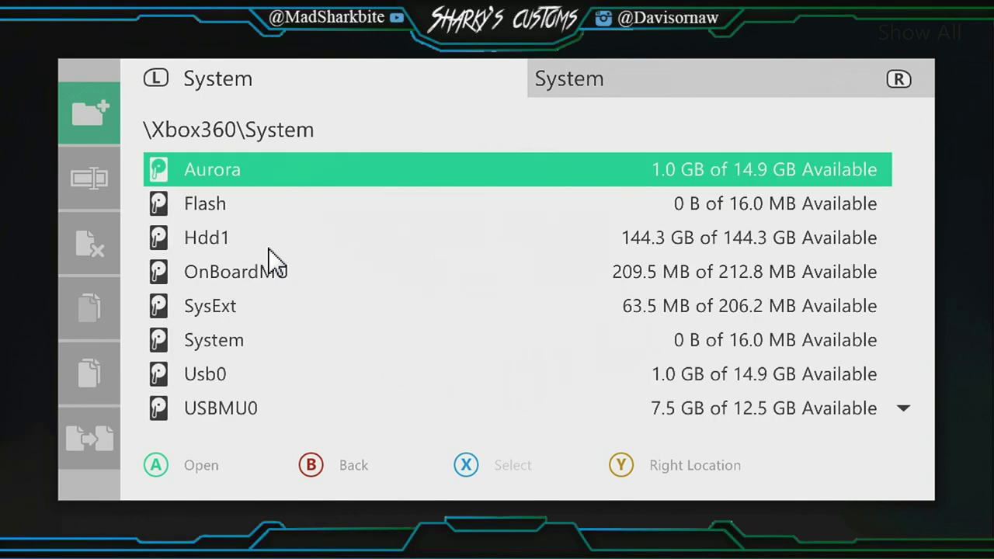
key(Down)
key(Down)
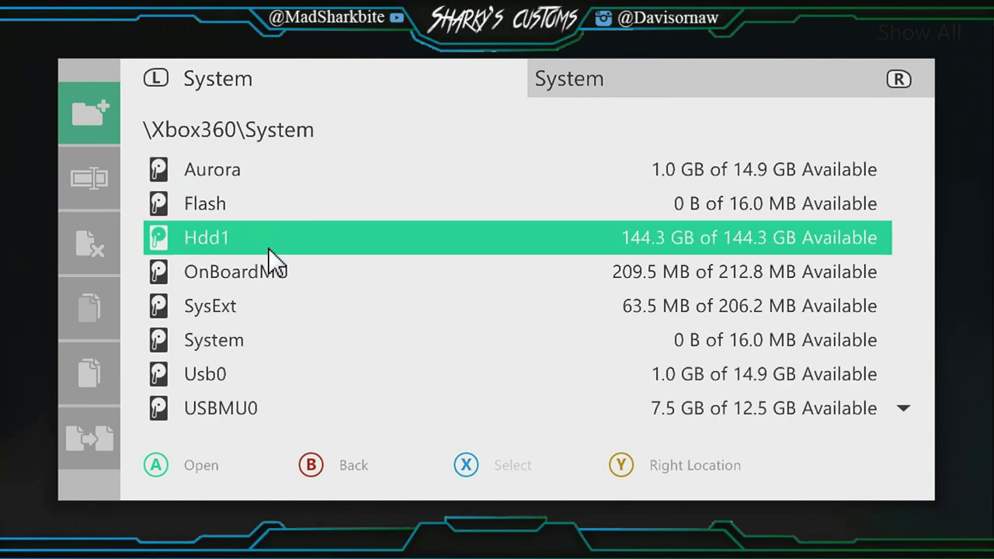
key(Return)
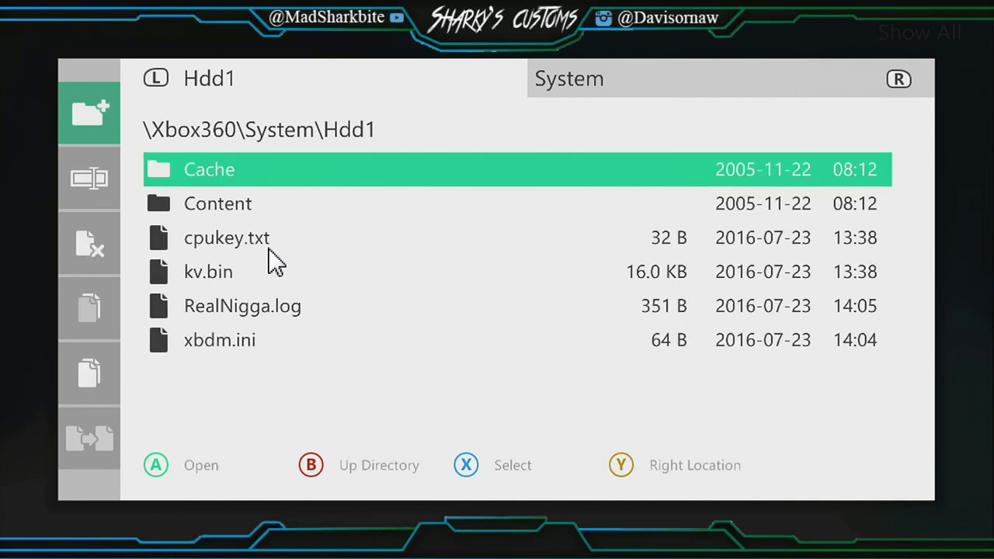
key(Down)
key(Down)
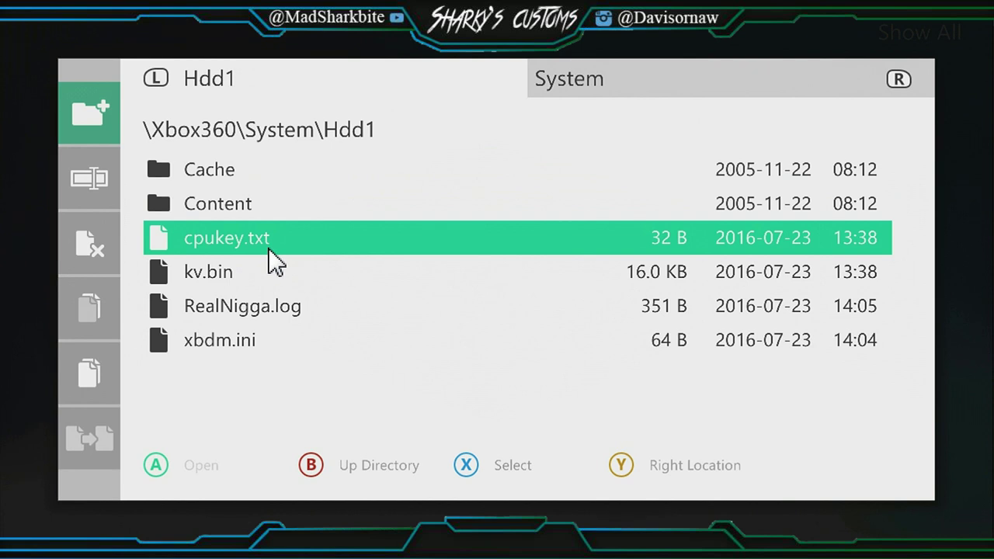
key(Down)
key(Down)
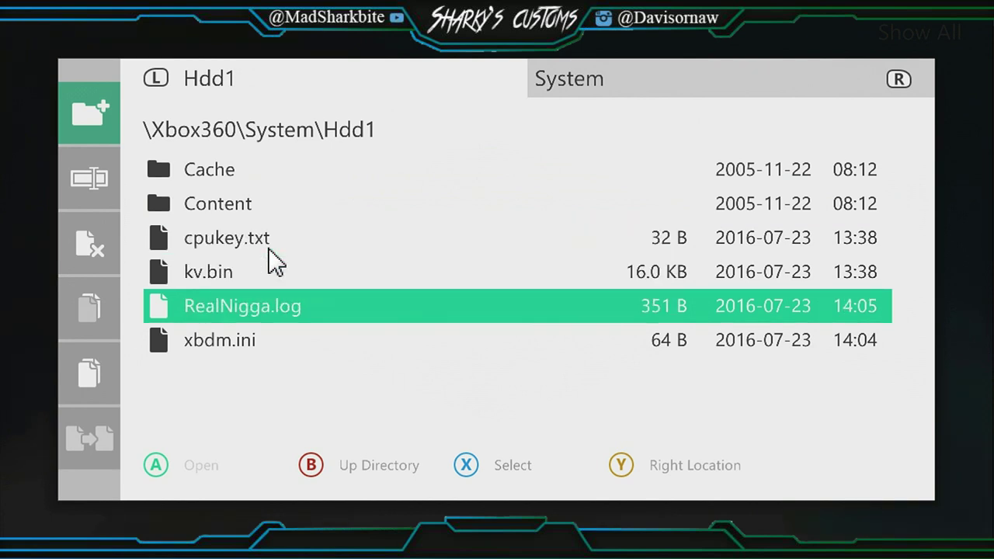
key(Down)
key(Up)
key(Up)
key(Up)
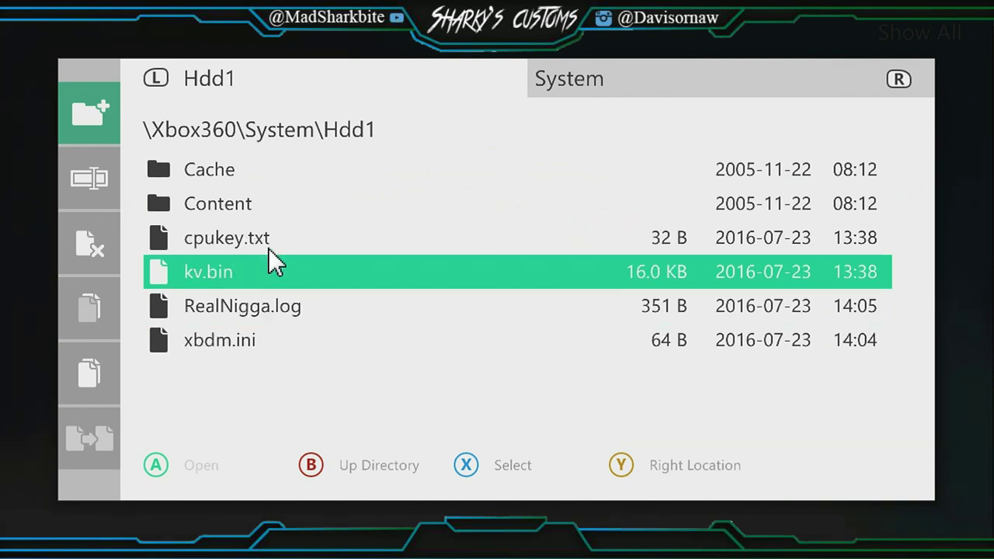
key(Up)
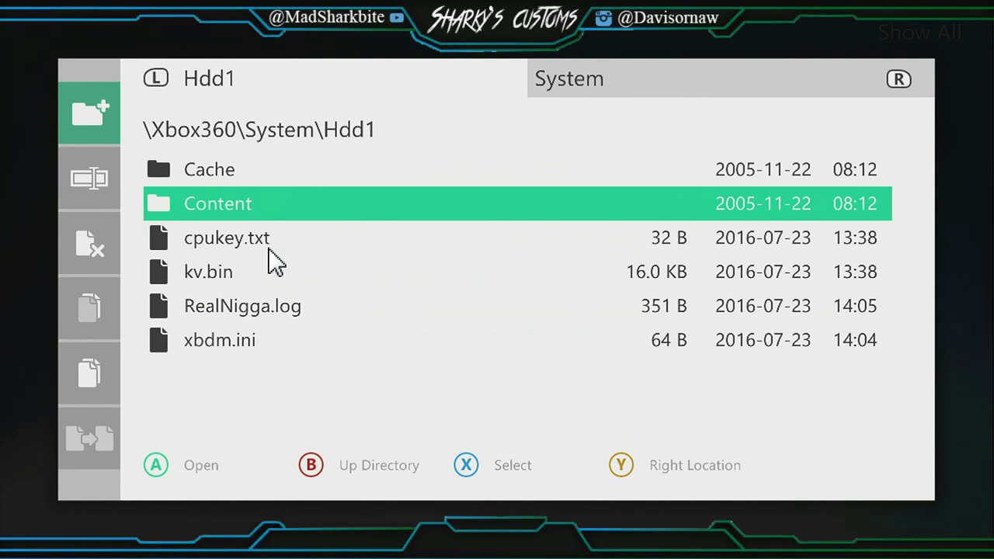
key(Return)
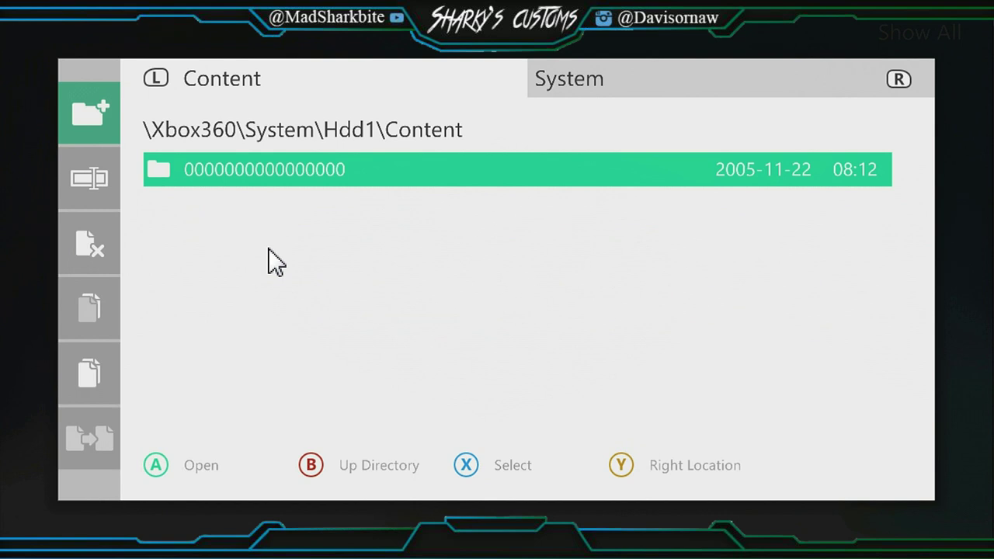
key(Return)
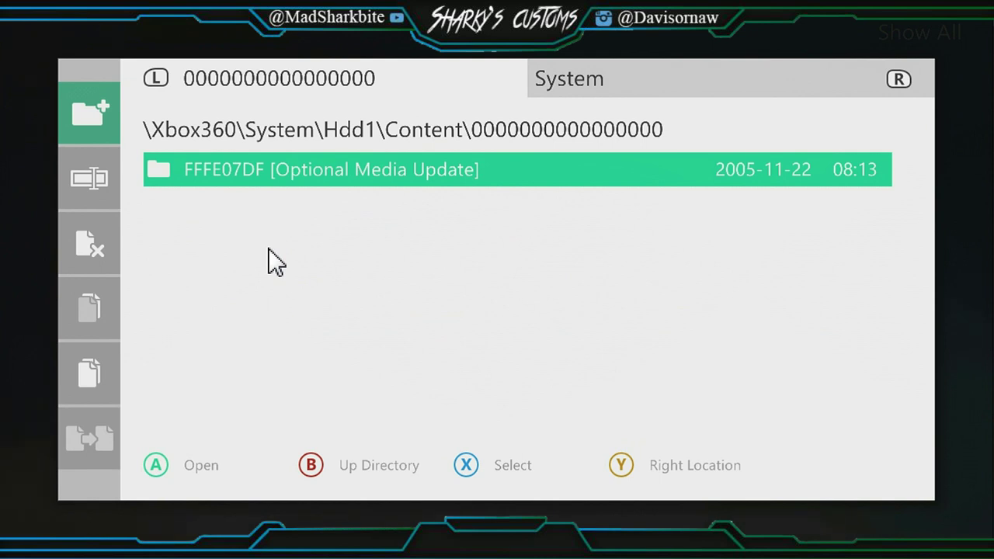
key(y)
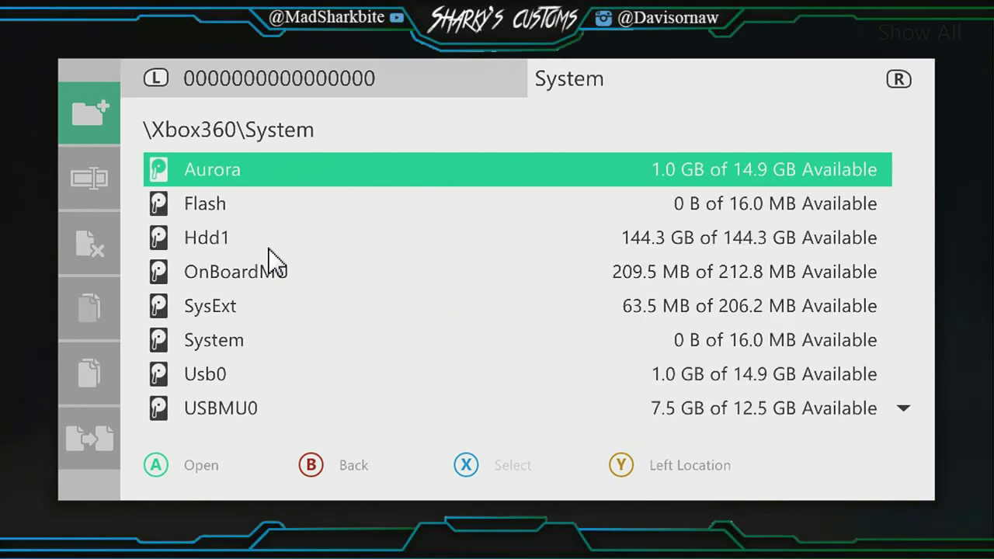
Open the Usb0 drive and copy the C0DE9999 folder
key(Up)
key(Up)
key(Up)
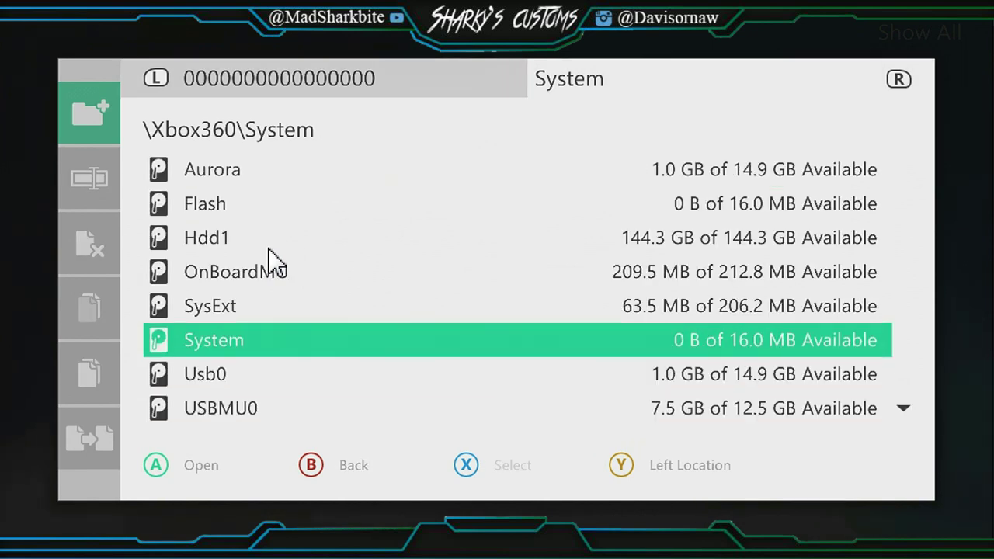
key(Down)
key(Return)
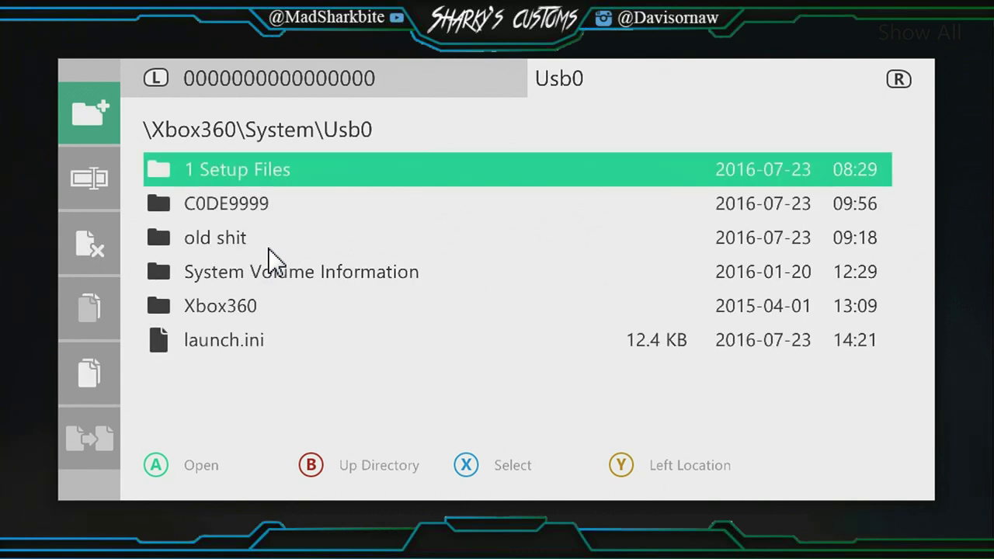
key(Down)
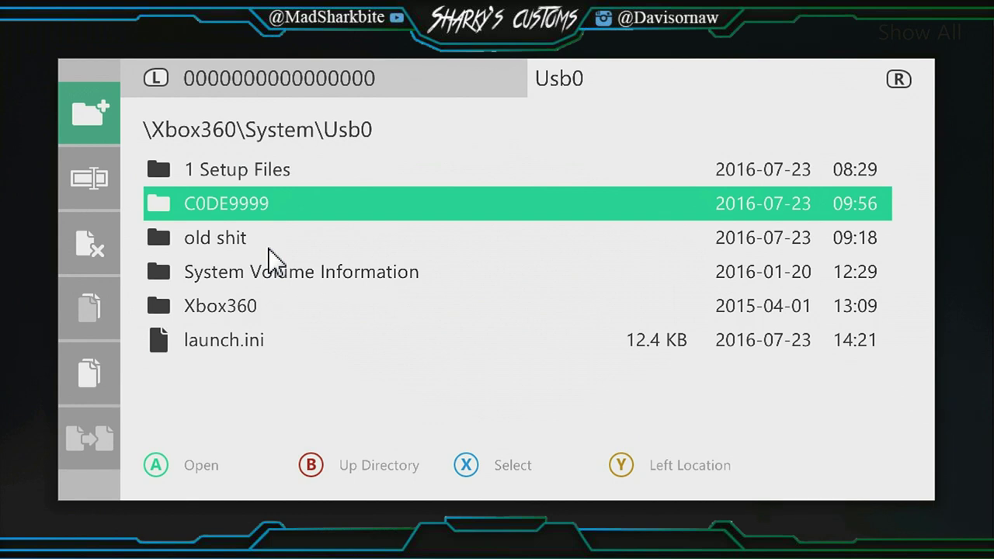
key(Left)
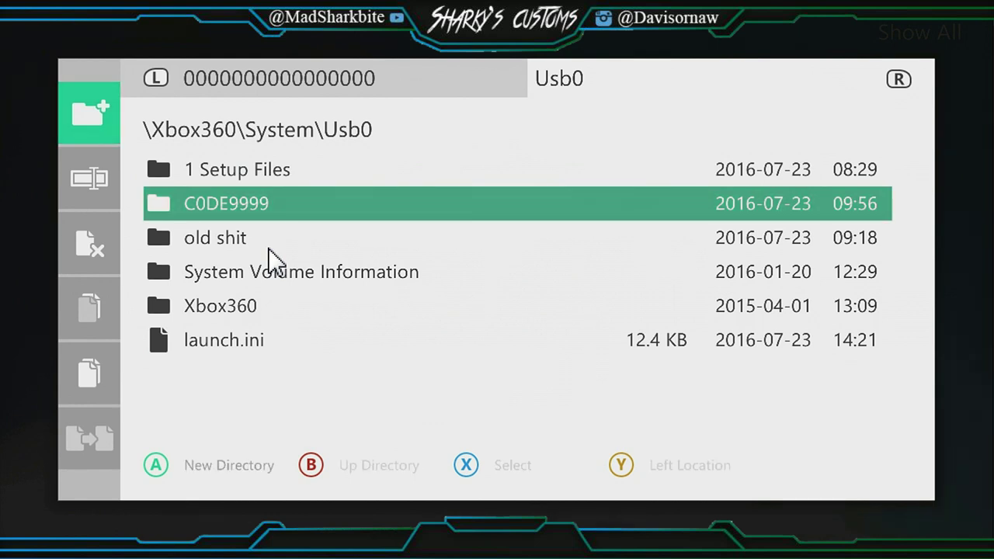
key(Down)
key(Down)
key(Down)
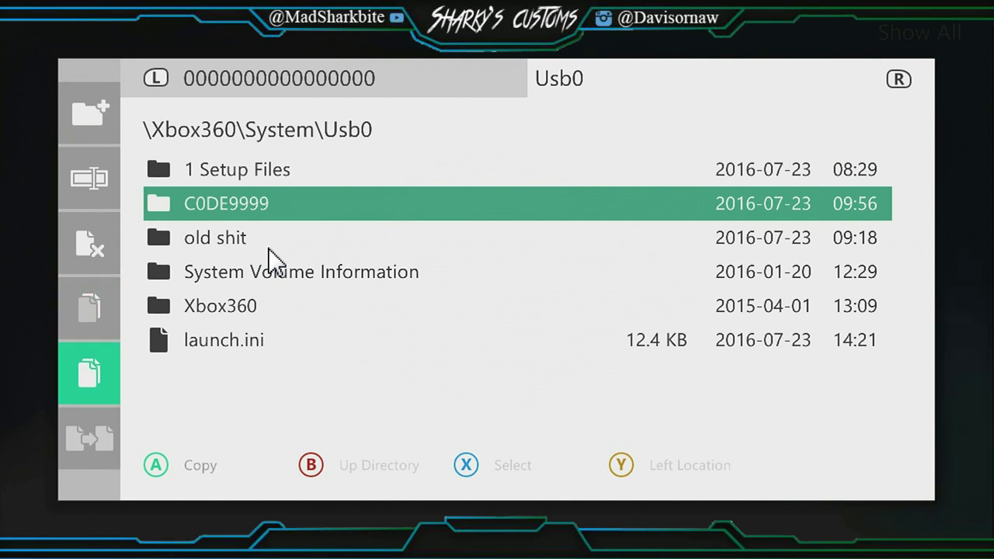
key(Return)
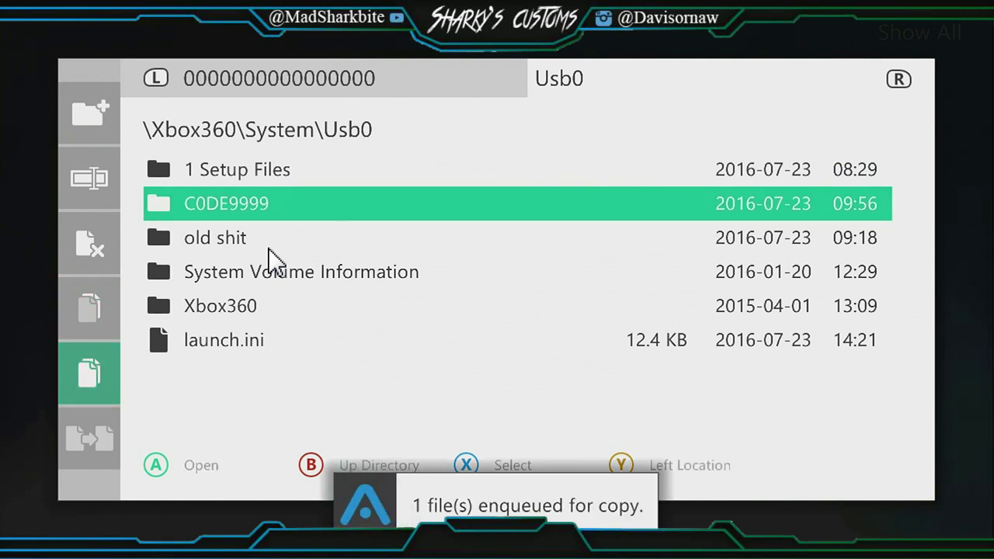
key(Up)
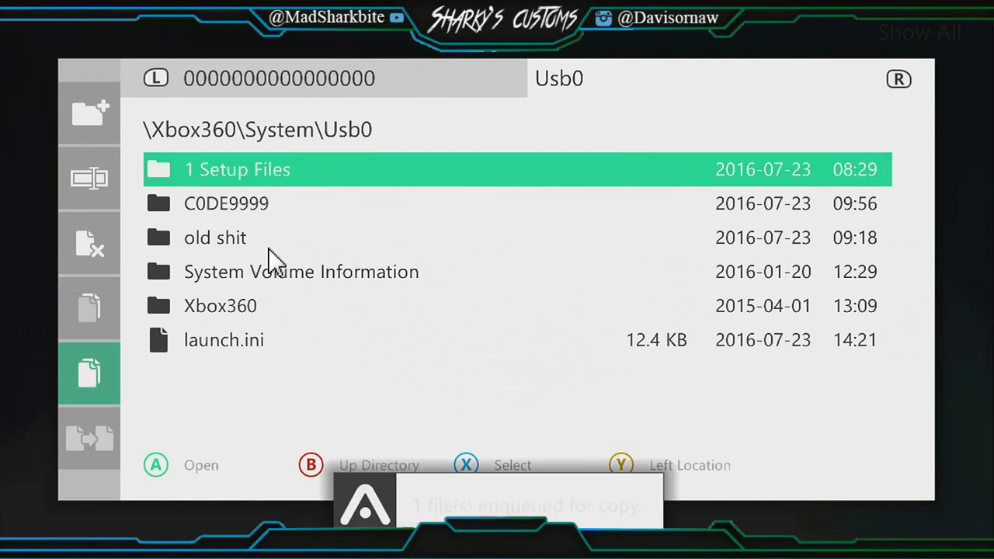
key(Down)
key(y)
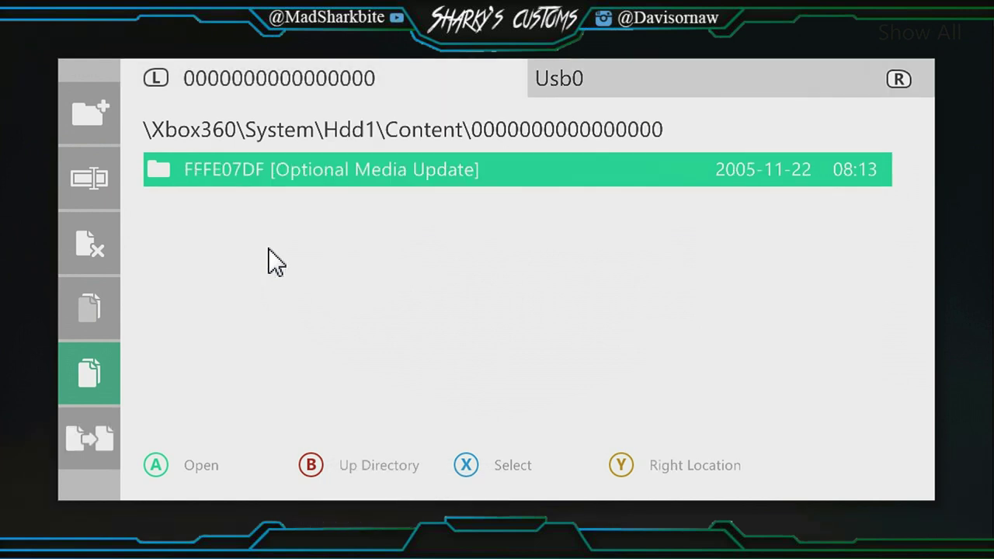
key(Left)
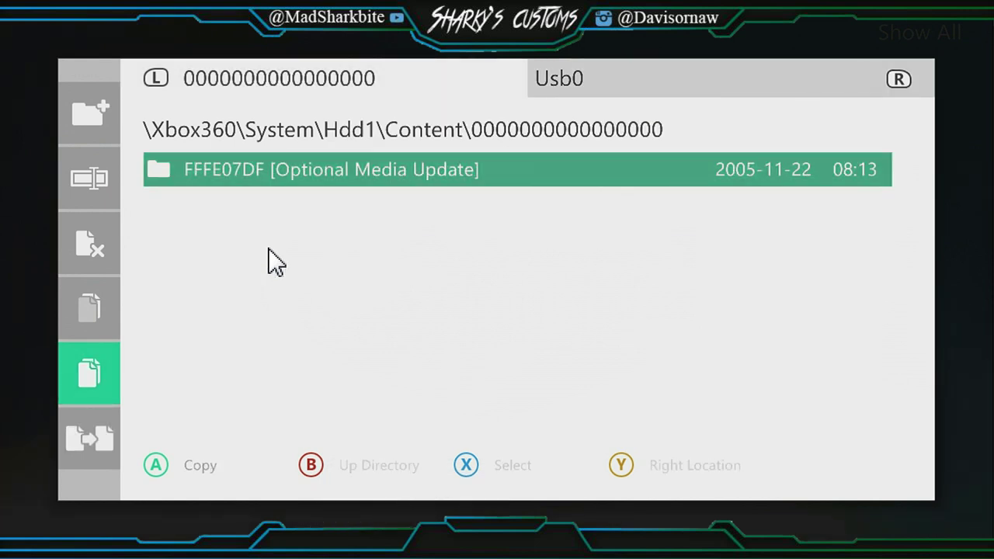
key(Down)
key(Return)
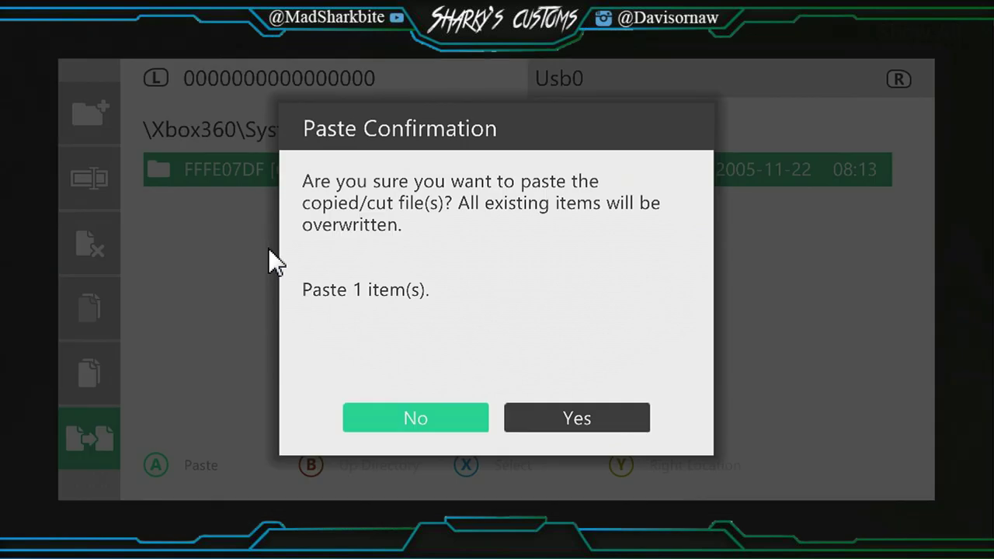
key(Right)
key(Return)
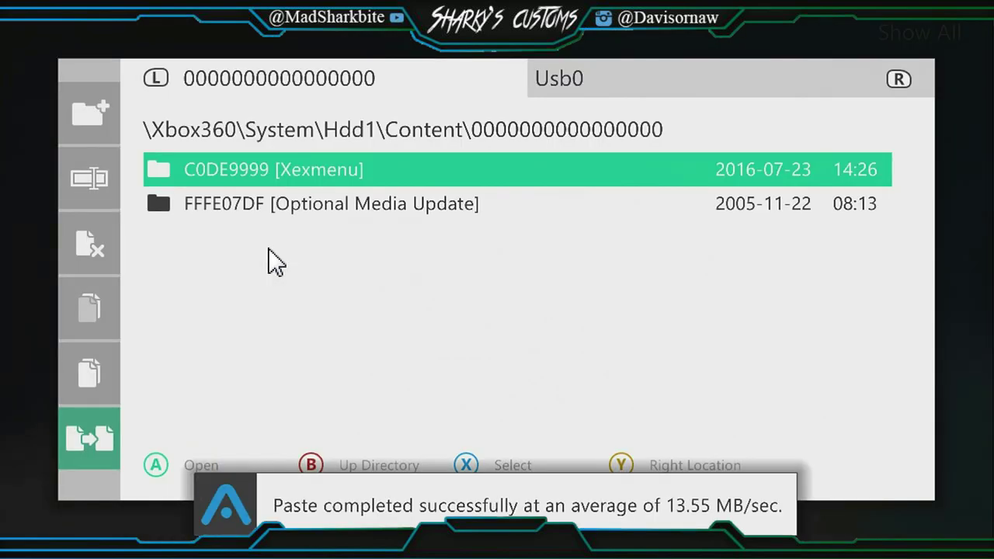
Back out of Content and Hdd1 up to the \Xbox360\System drive list
key(BackSpace)
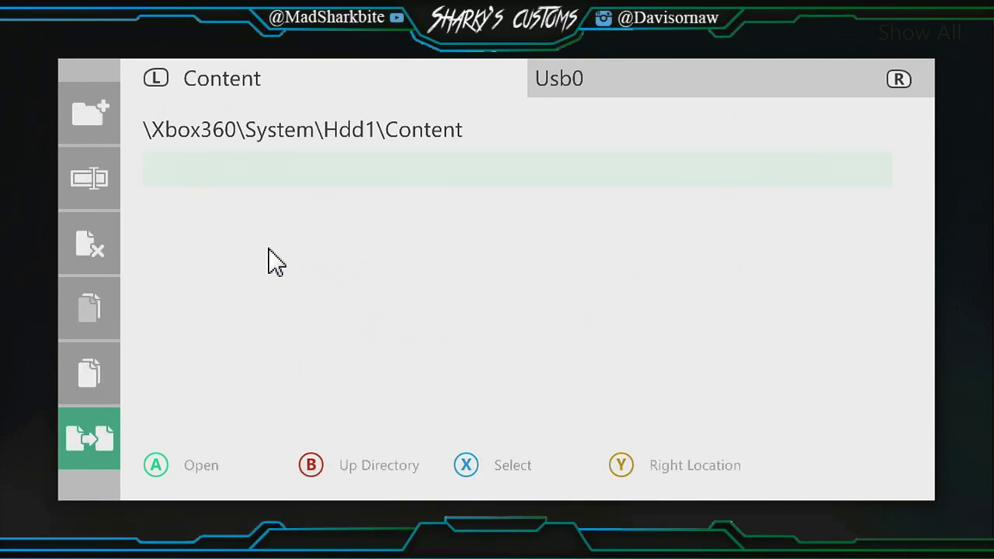
key(BackSpace)
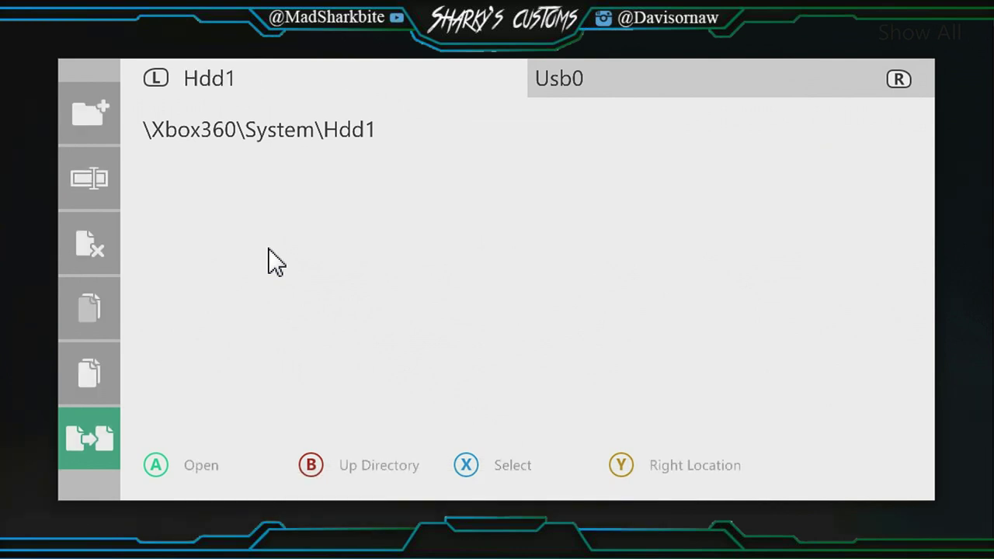
click(270, 250)
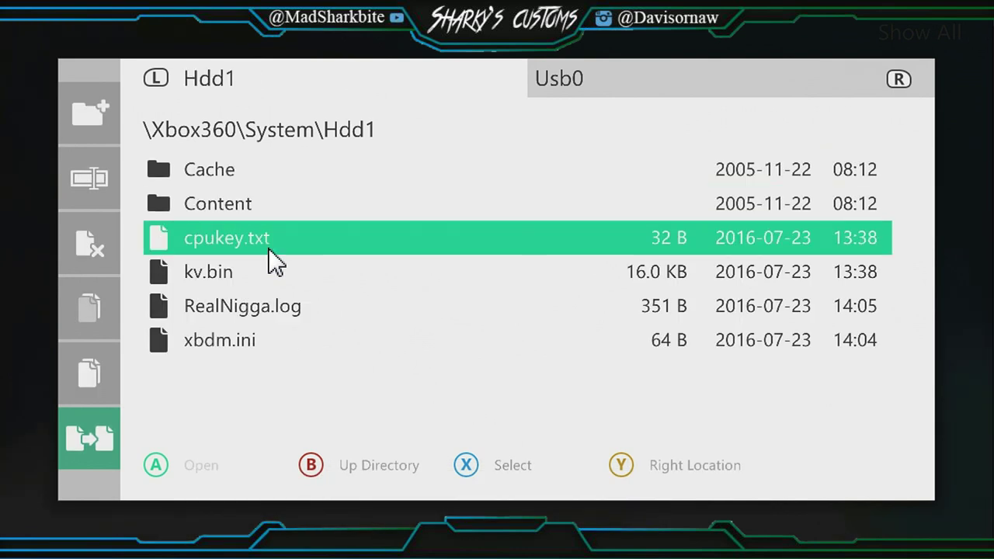
key(Up)
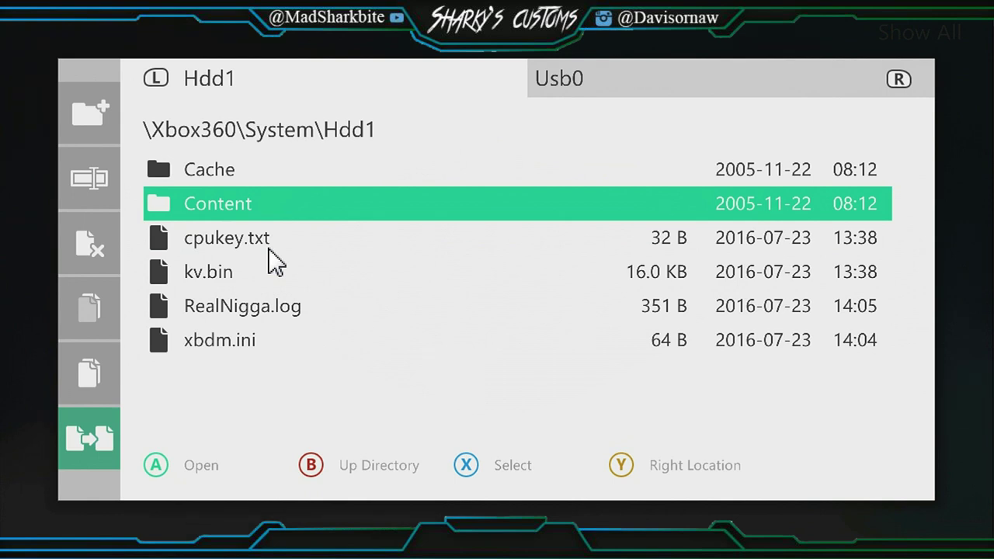
key(BackSpace)
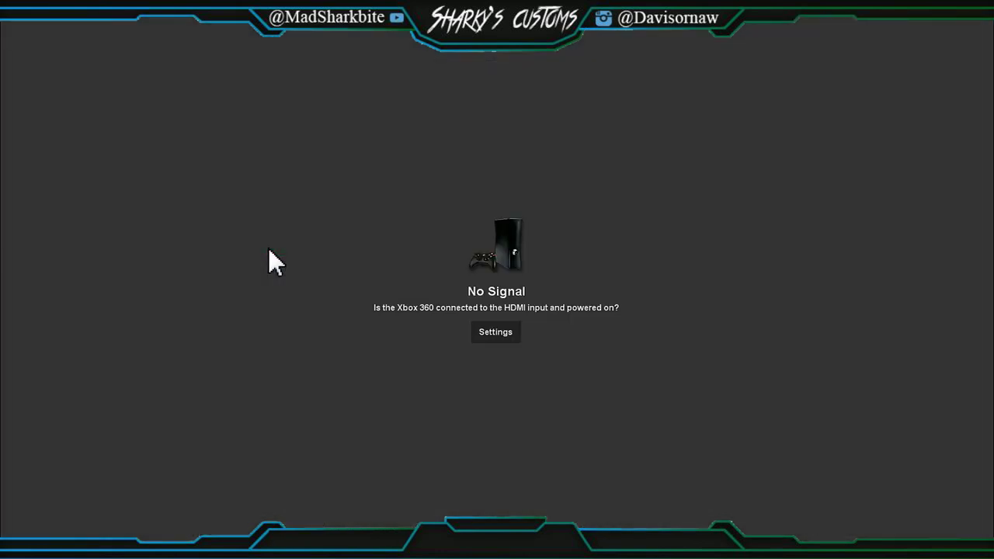
Leave fullscreen, let the Xbox reboot, then return the capture preview to fullscreen
key(Escape)
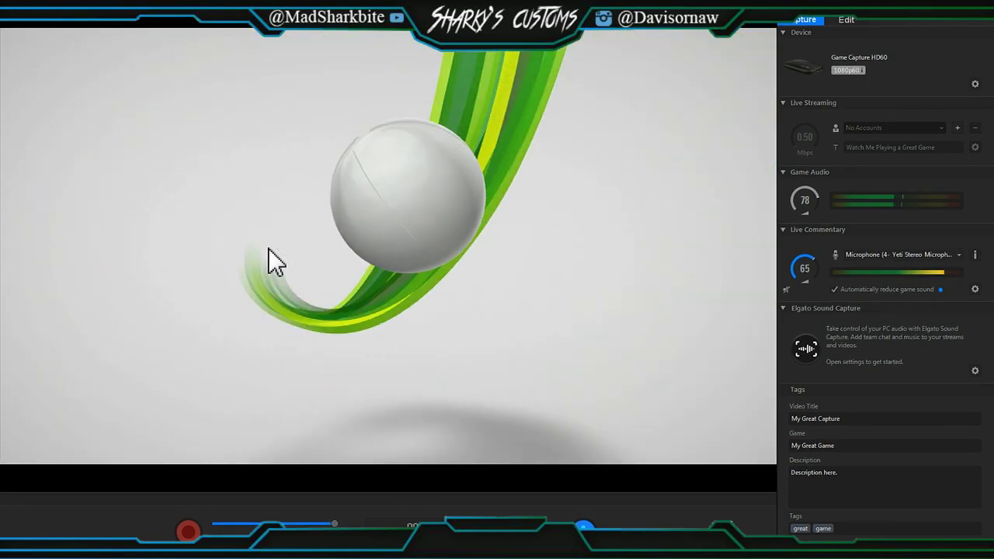
double_click(275, 263)
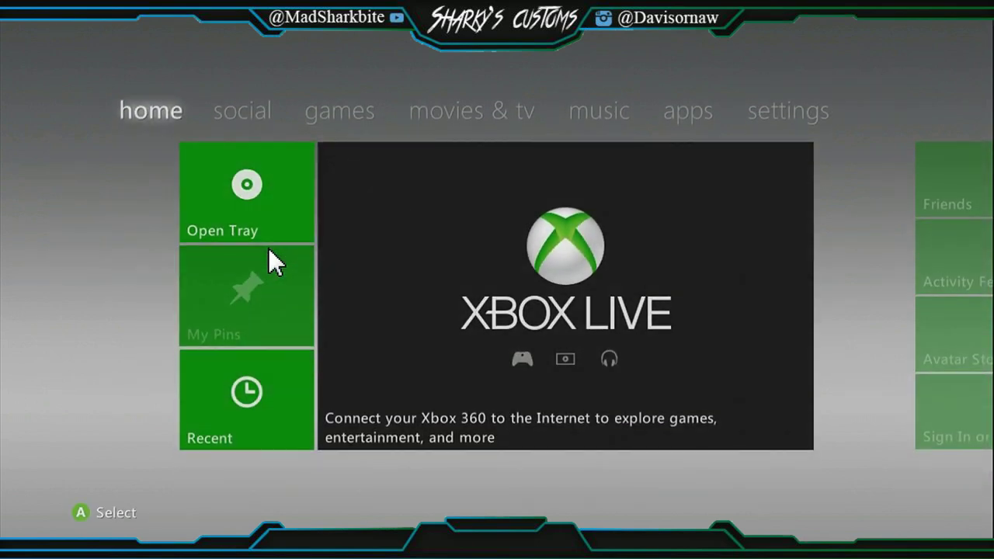
Verify Settings > System > Storage > Hard Drive > Demos lists XeXMenu 1.2 (204 MB), then back out
key(Right)
key(Right)
key(Right)
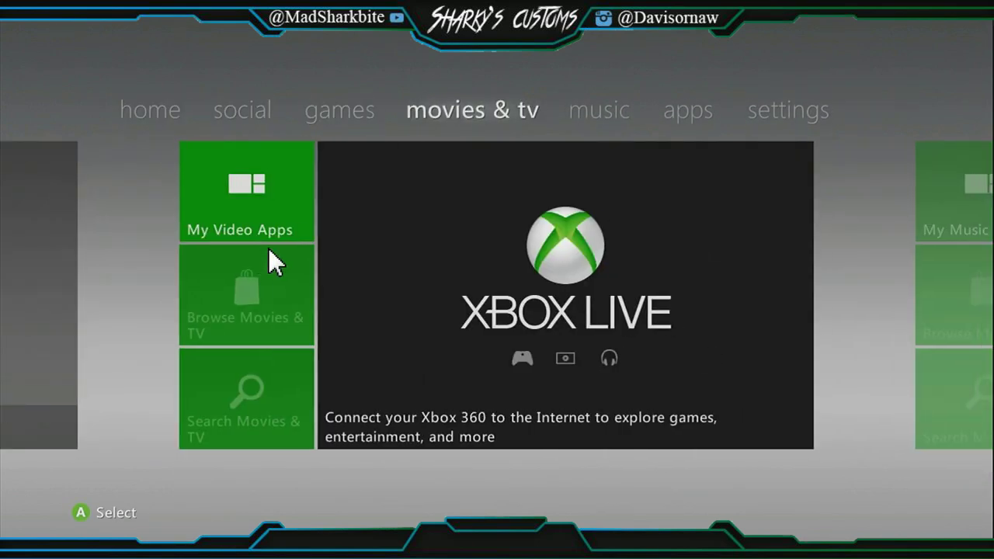
key(Right)
key(Right)
key(Right)
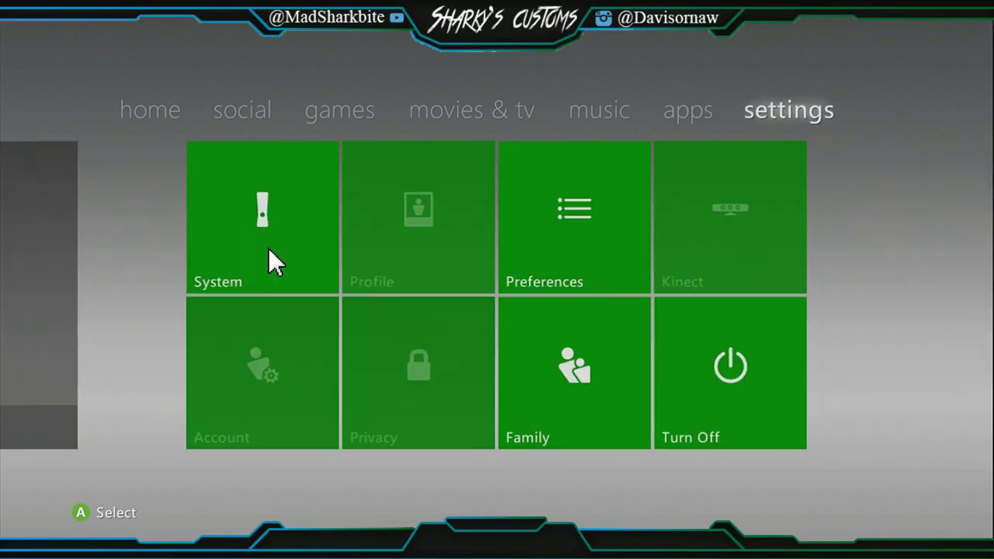
click(276, 263)
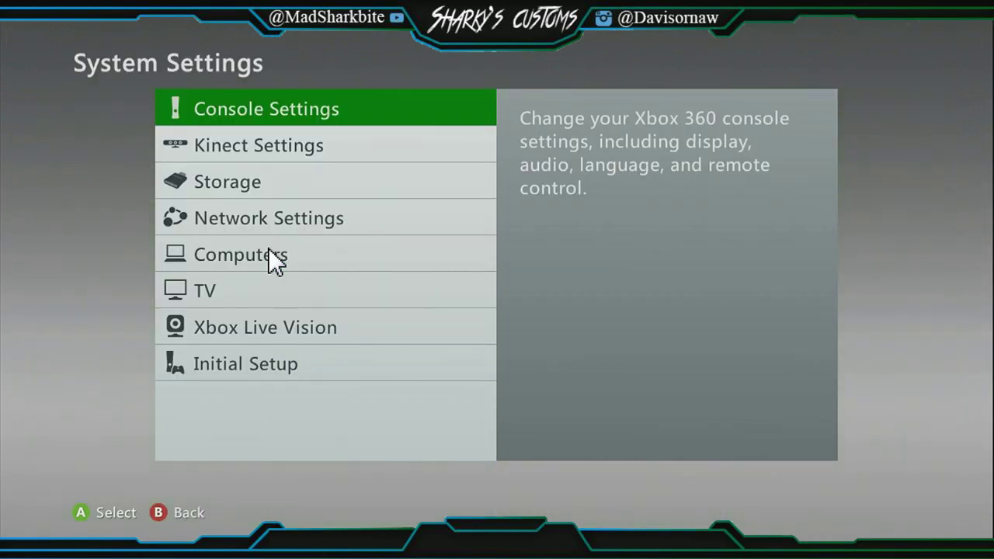
key(Down)
key(Down)
key(Return)
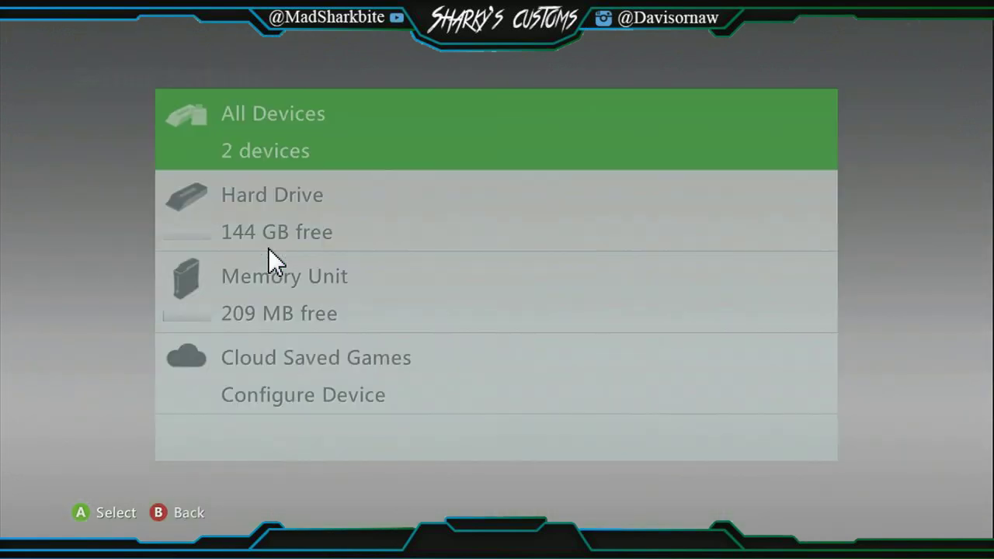
key(Down)
key(Return)
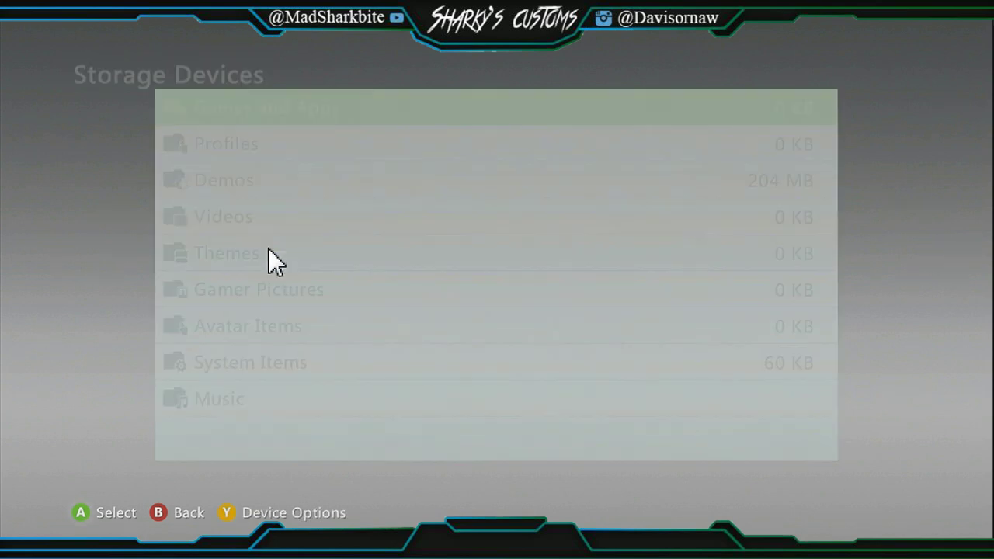
key(Down)
key(Down)
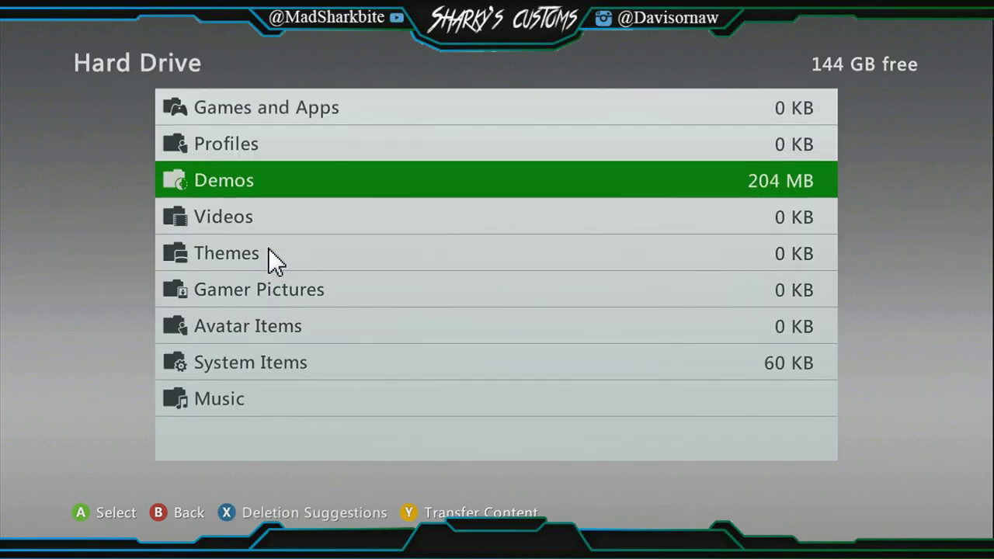
key(Return)
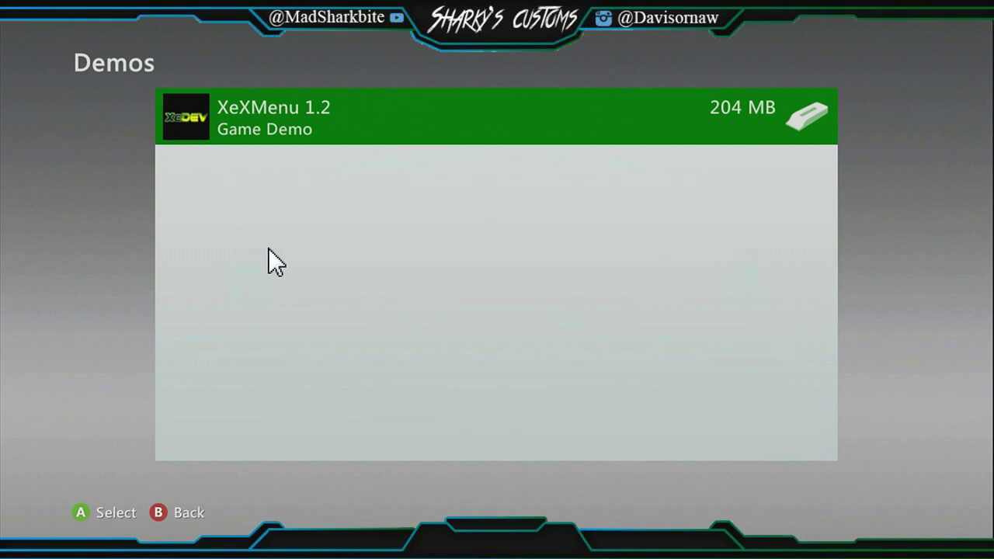
key(Escape)
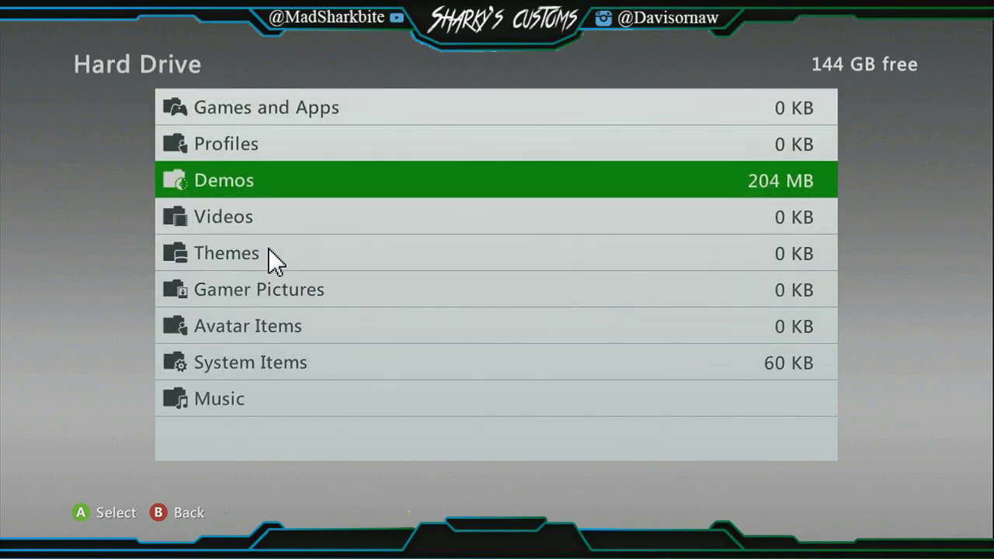
key(Escape)
key(Escape)
key(Escape)
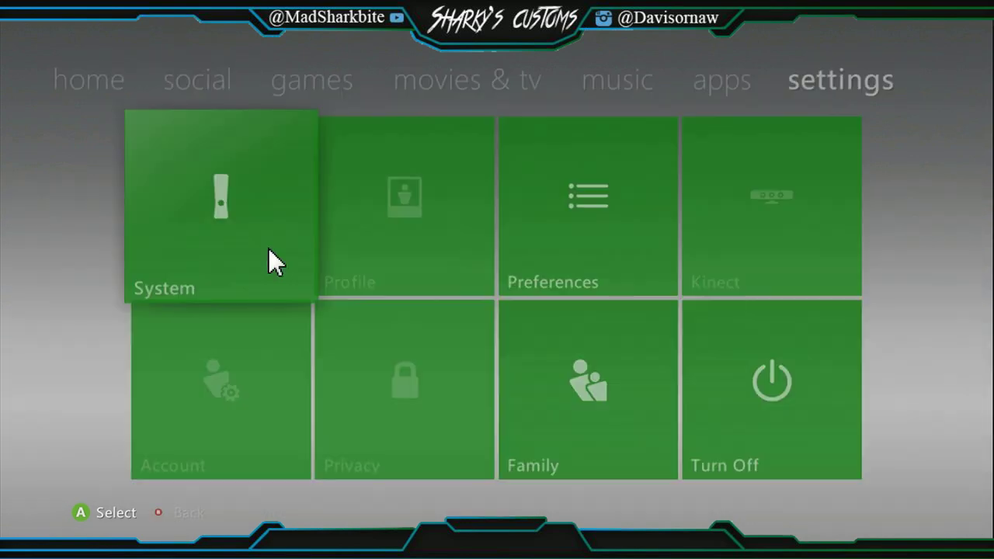
Go to the games section, open My Games and launch XeXMenu 1.2
key(Left)
key(Left)
key(Left)
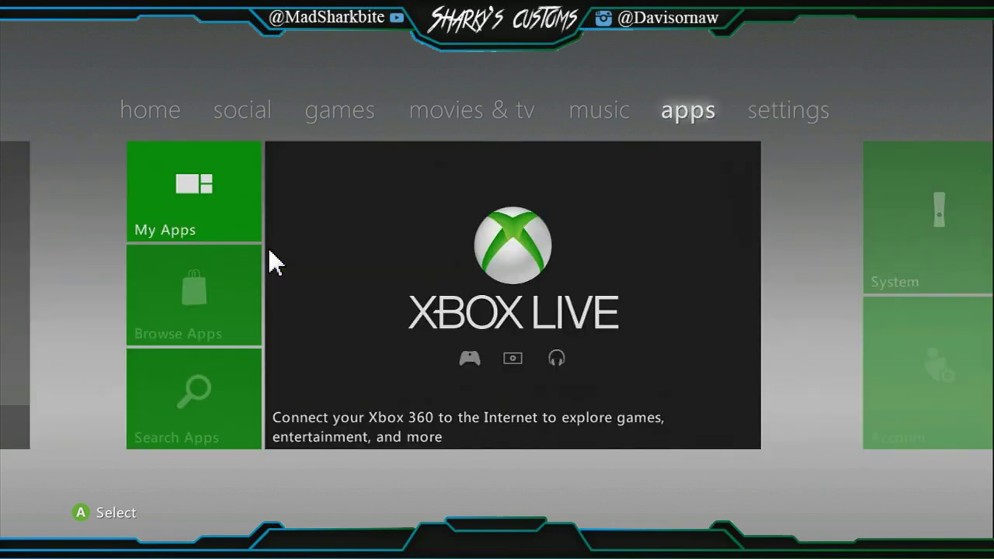
key(Right)
key(Right)
key(Down)
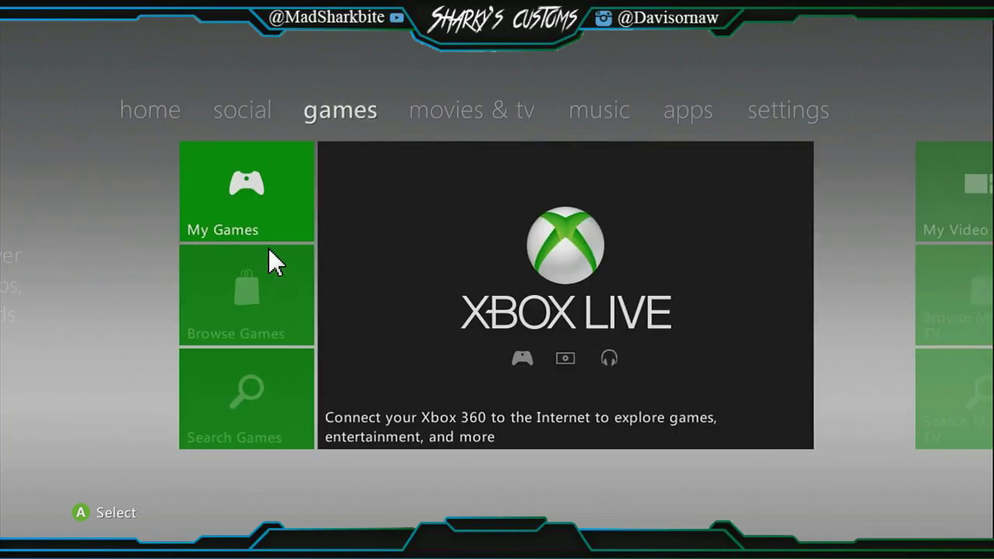
key(Return)
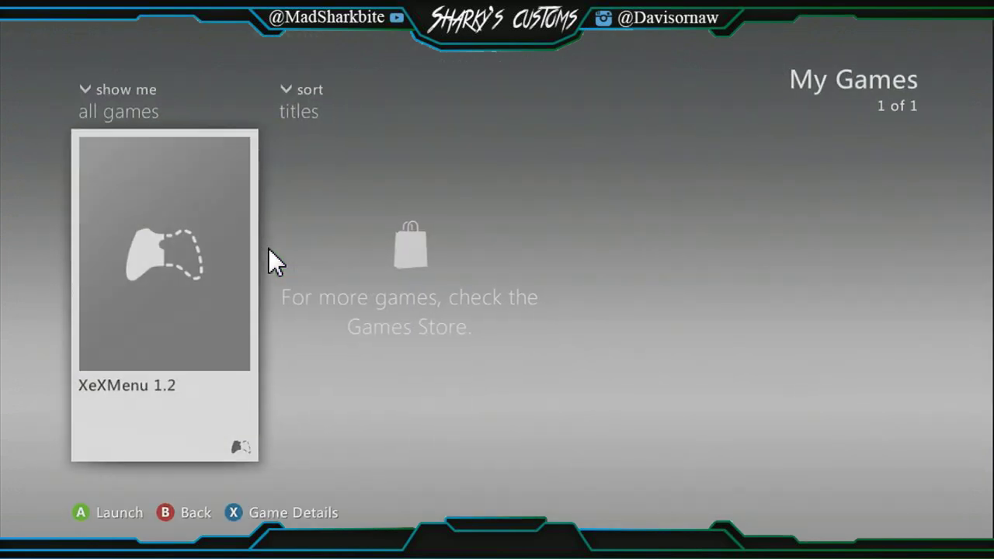
key(Return)
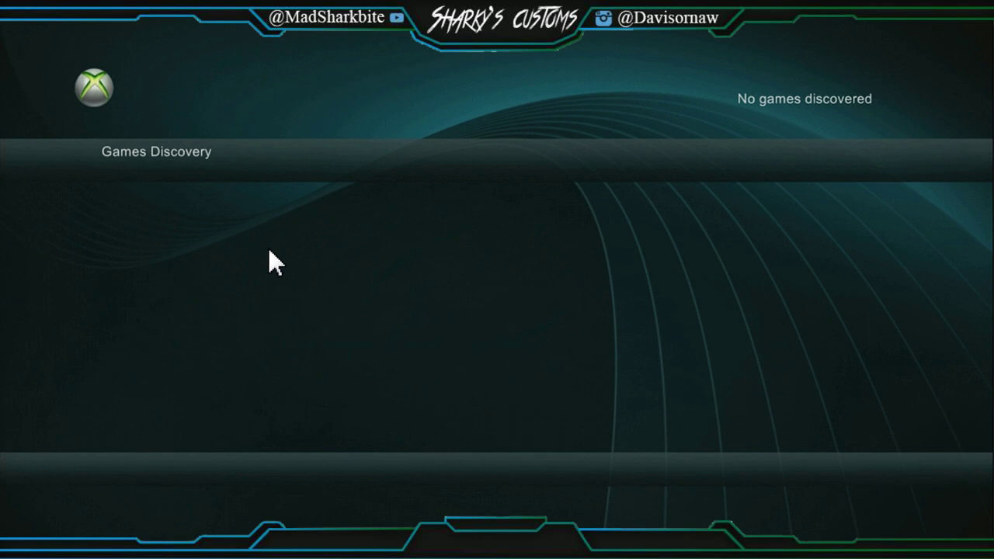
Page across to XeXMenu's Configuration tab showing the Aurora skin and sensor temperatures
key(Right)
key(Right)
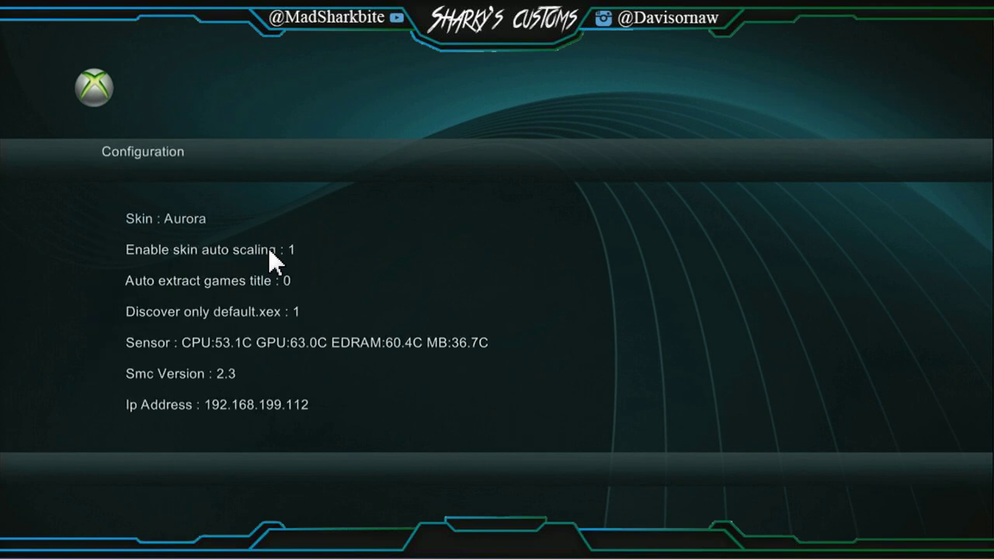